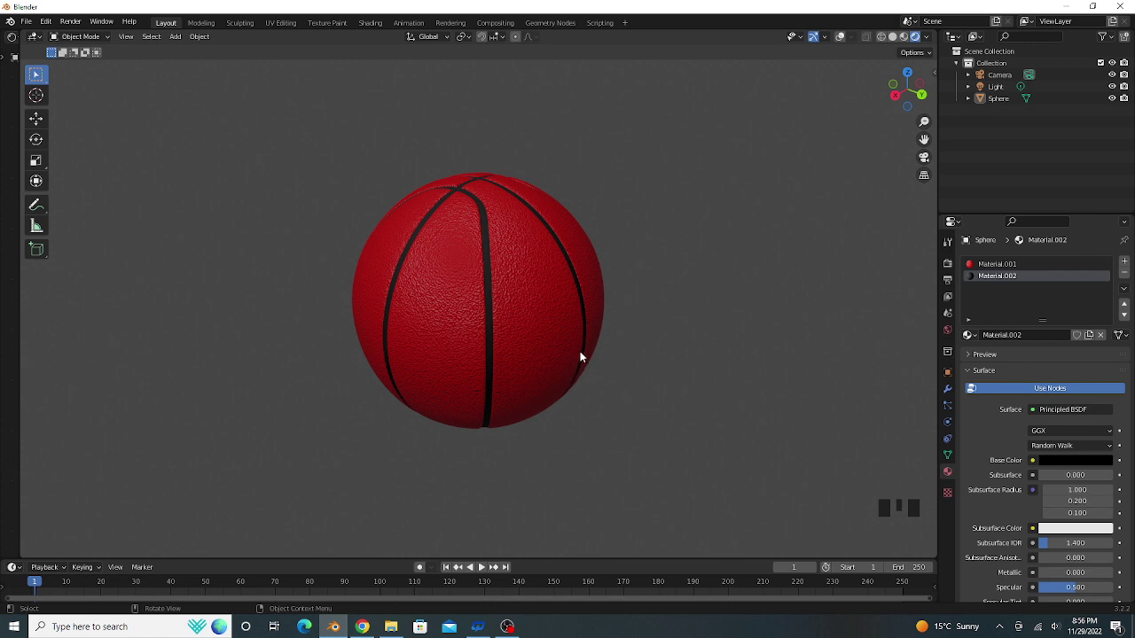
- Start a new General file to replace the basketball scene
click(26, 21)
mouse_move(53, 35)
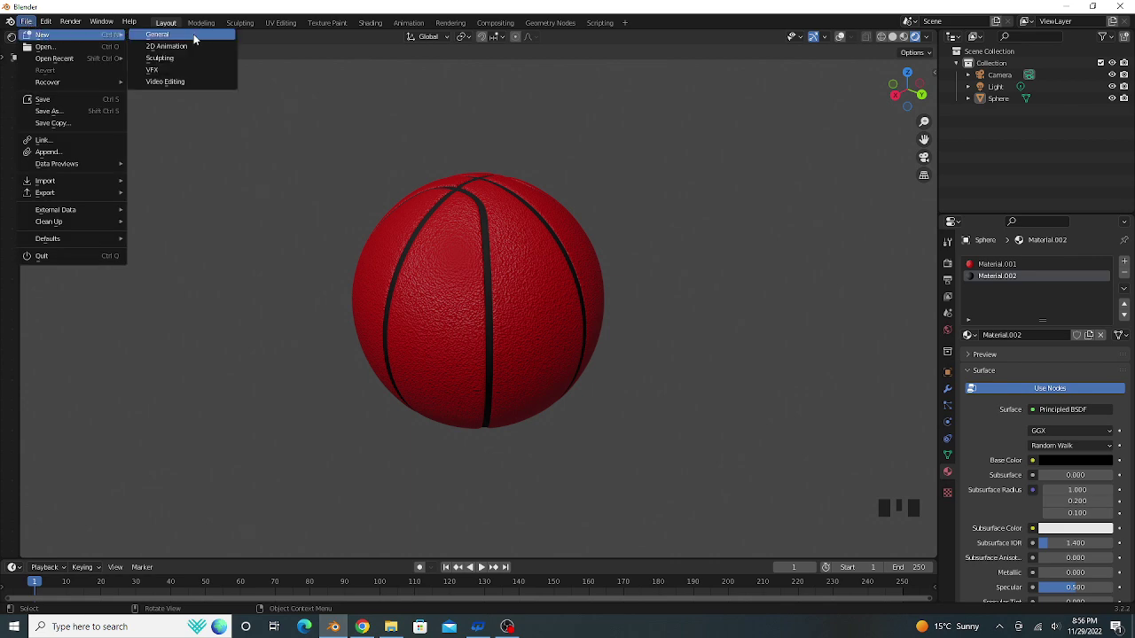
click(194, 34)
- Discard the unsaved basketball file and delete the default cube
click(598, 335)
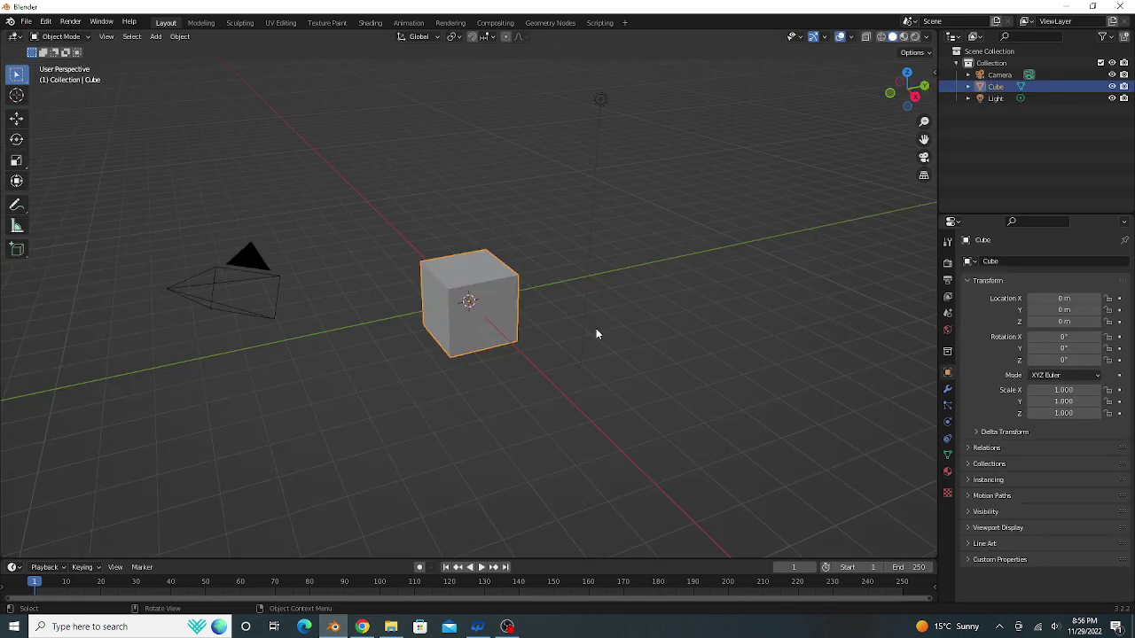
key(x)
click(487, 301)
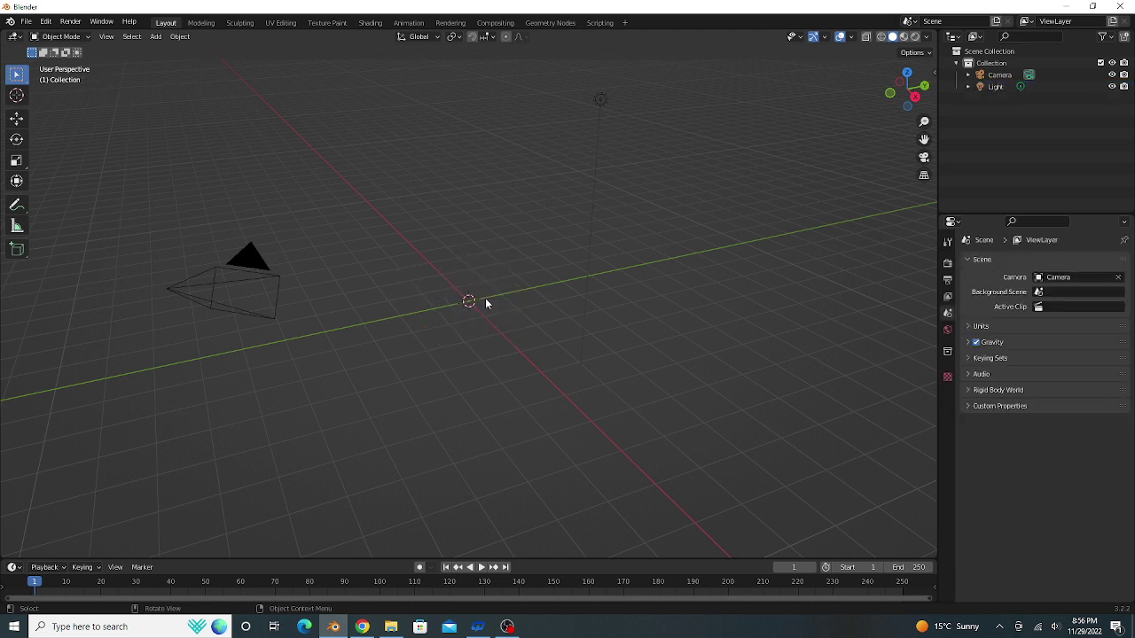
key(shift+a)
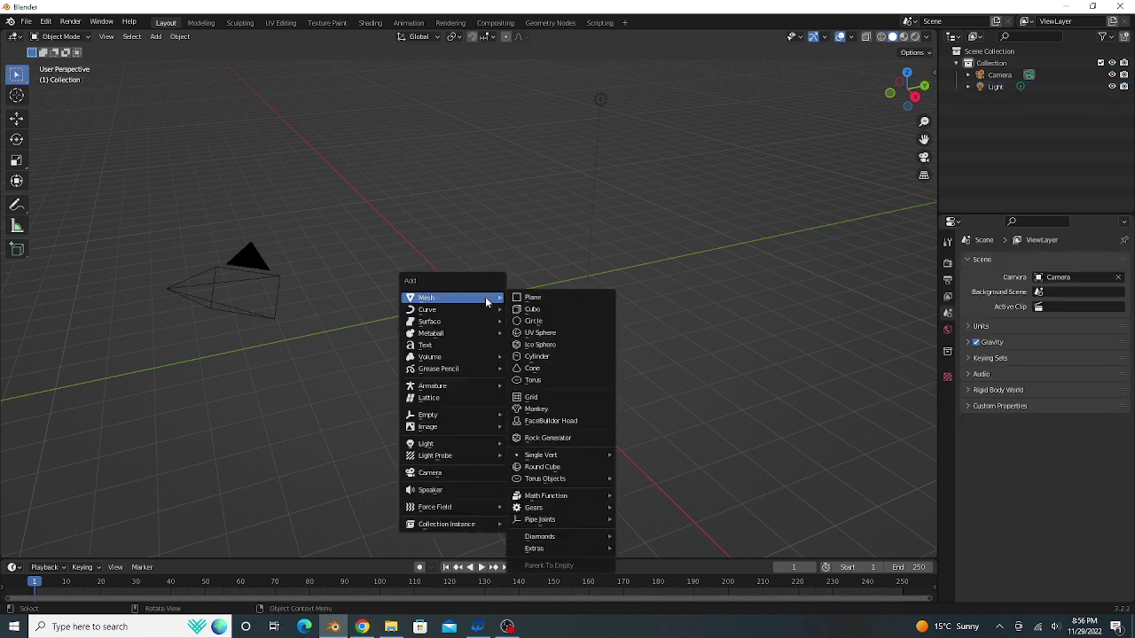
- Add a UV sphere at the origin and enter a new segment count
click(564, 336)
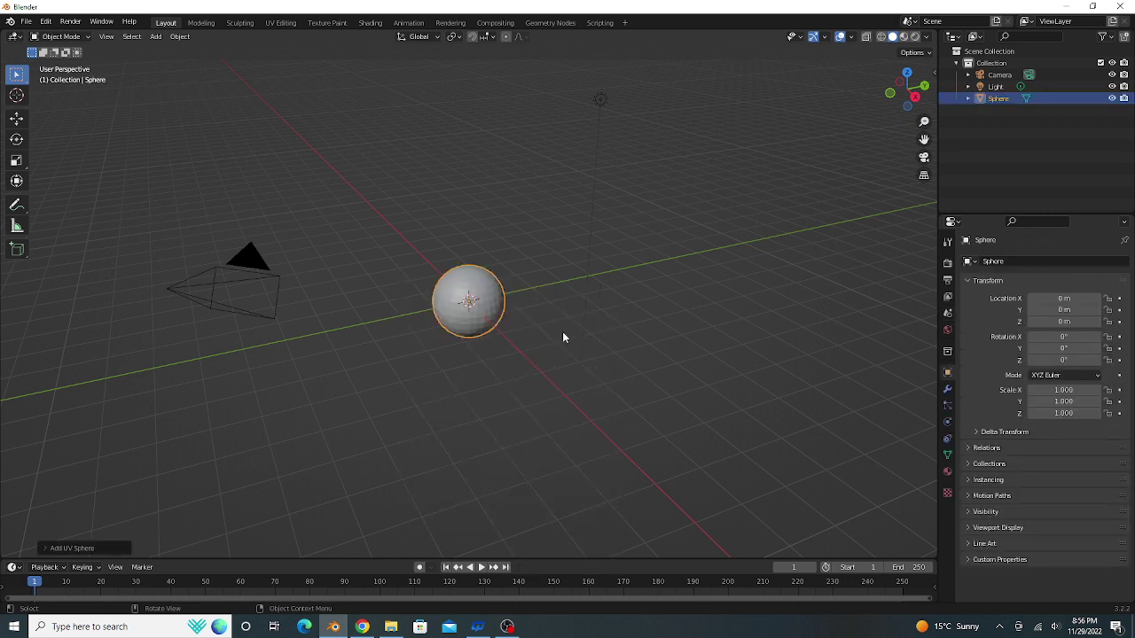
scroll(497, 311, up, 3)
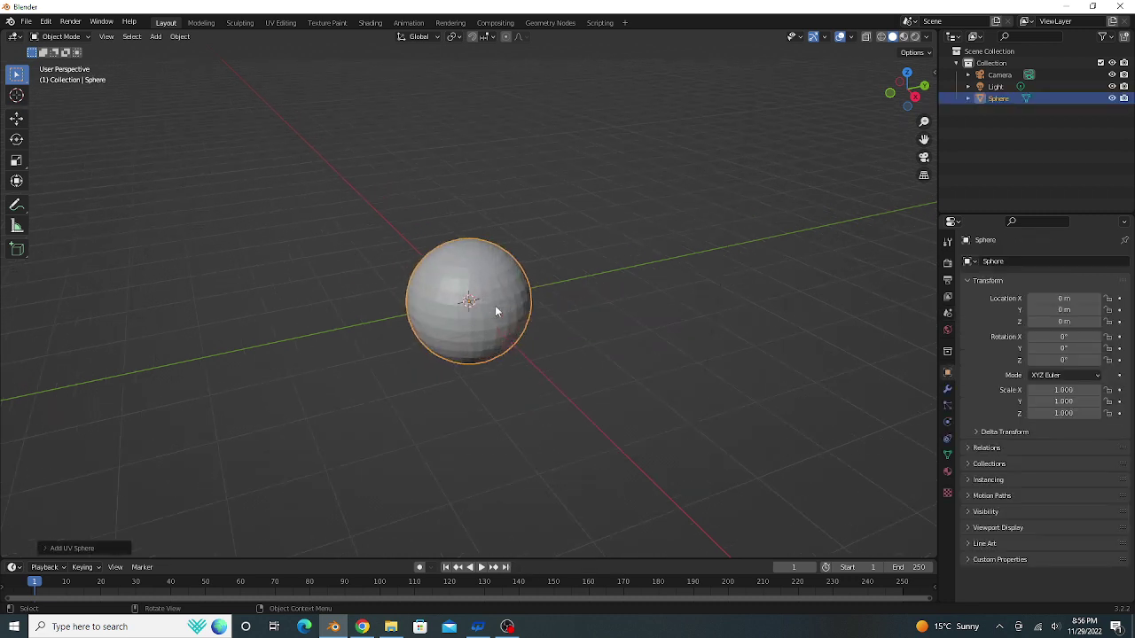
click(78, 549)
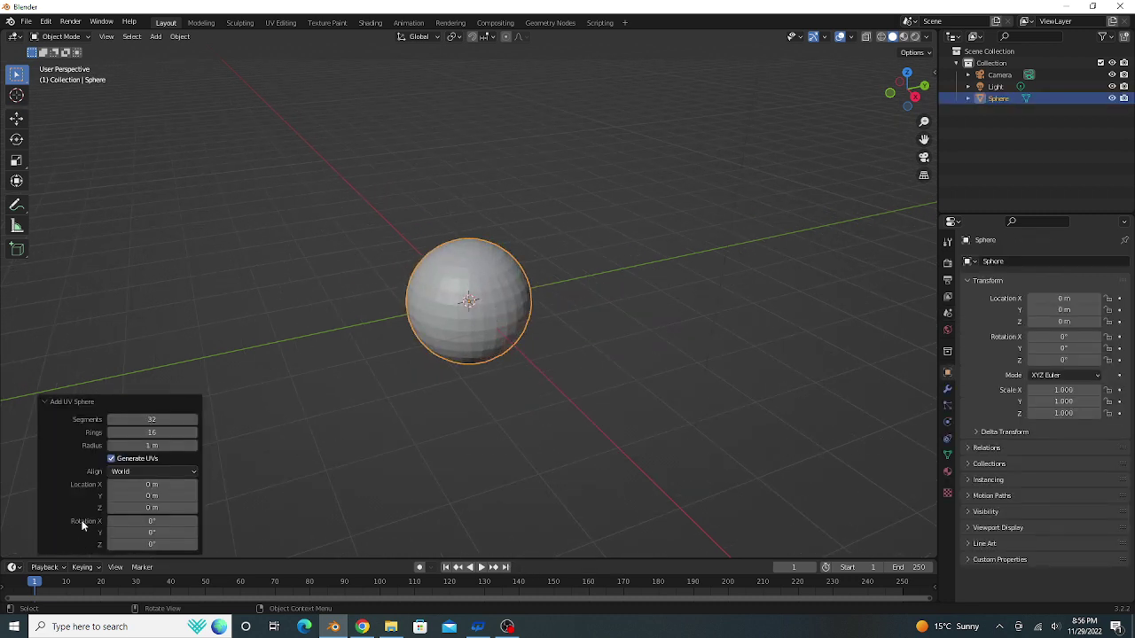
click(133, 419)
text(165)
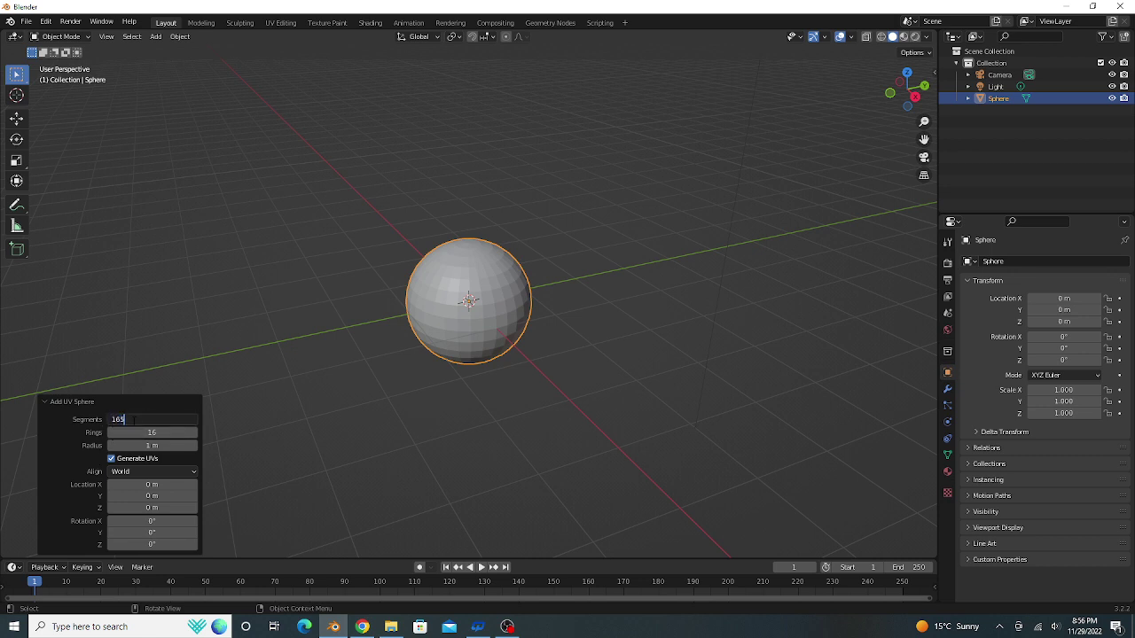
key(Return)
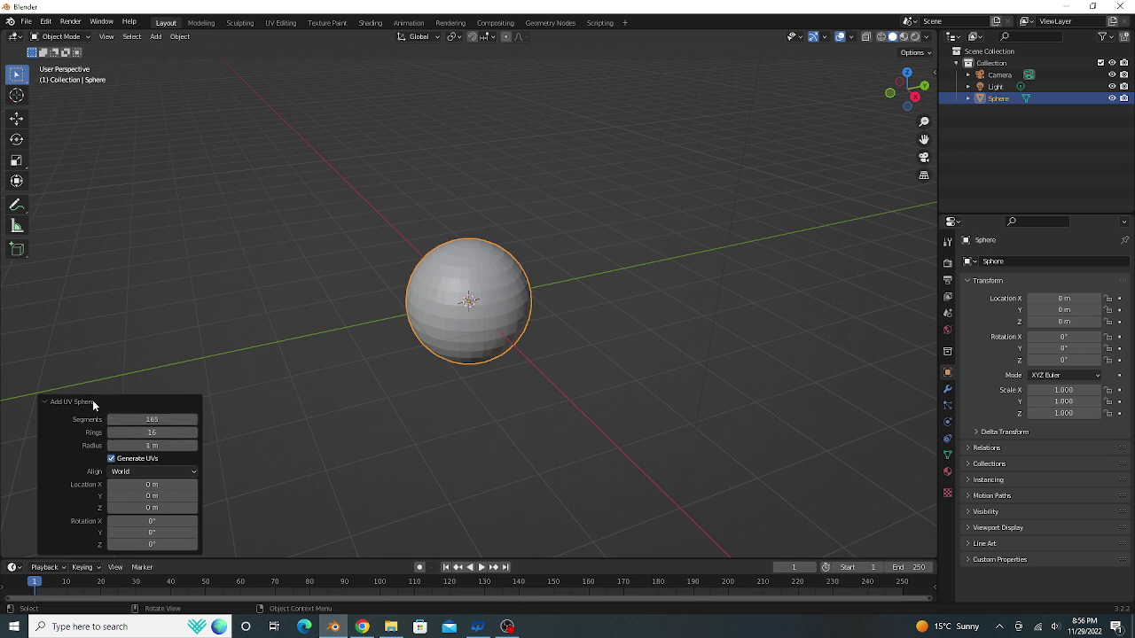
click(87, 401)
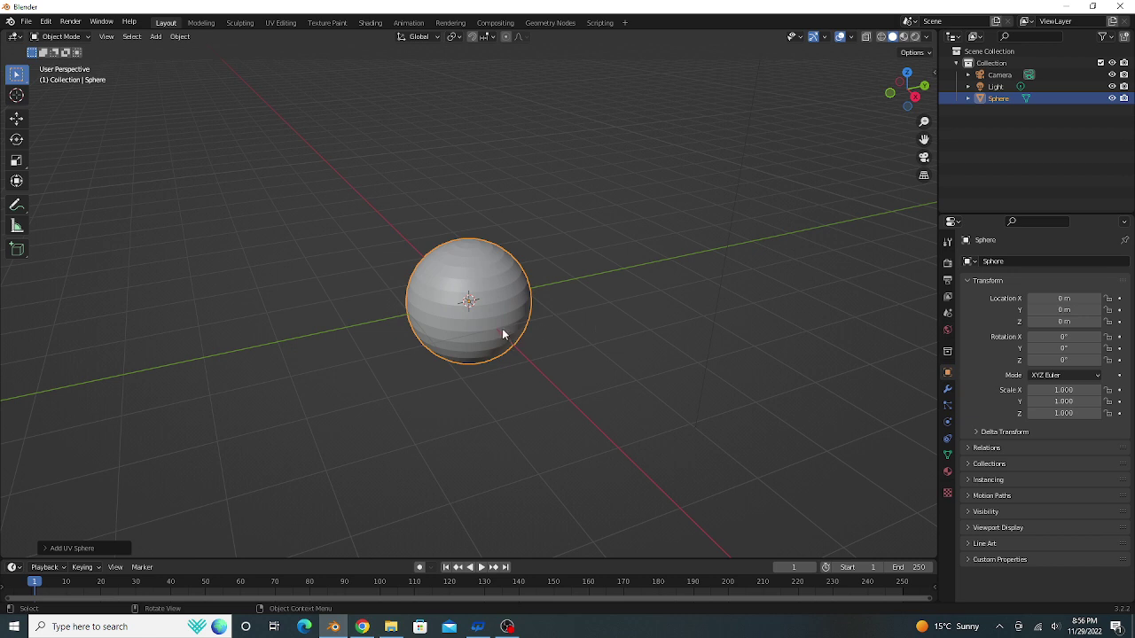
- Set the UV sphere to 16 segments and reselect it
click(73, 548)
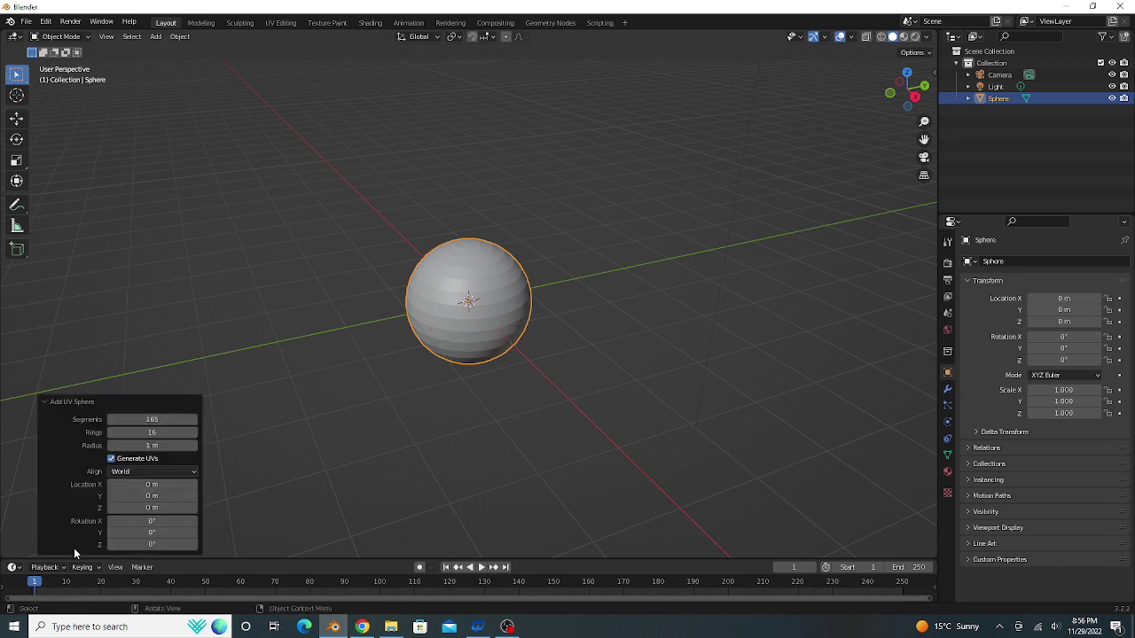
click(151, 420)
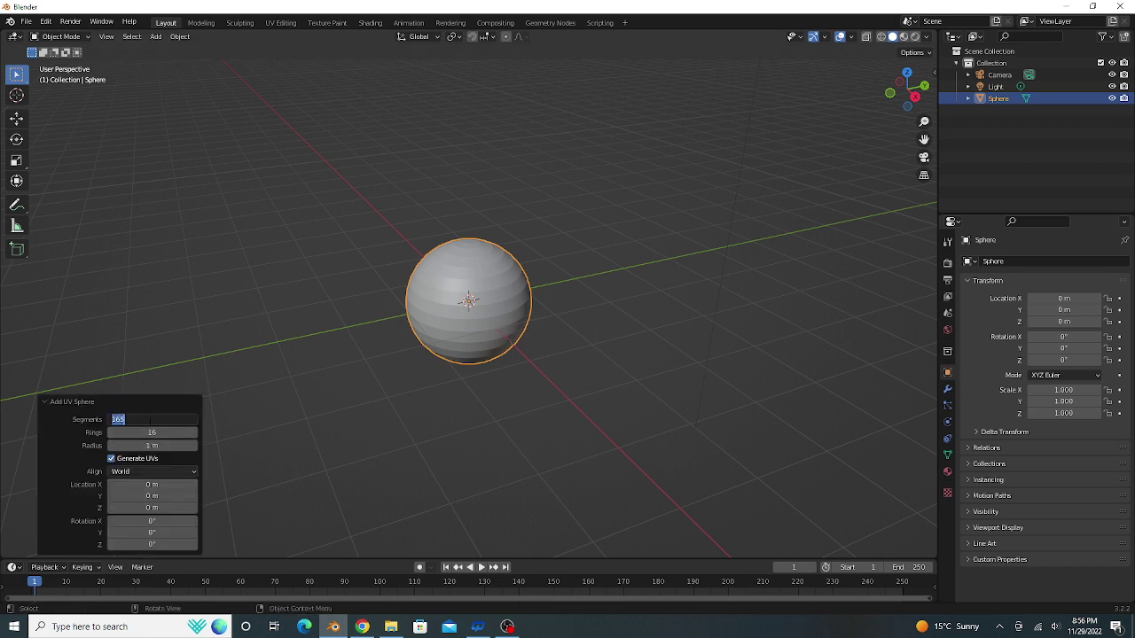
text(1)
key(Return)
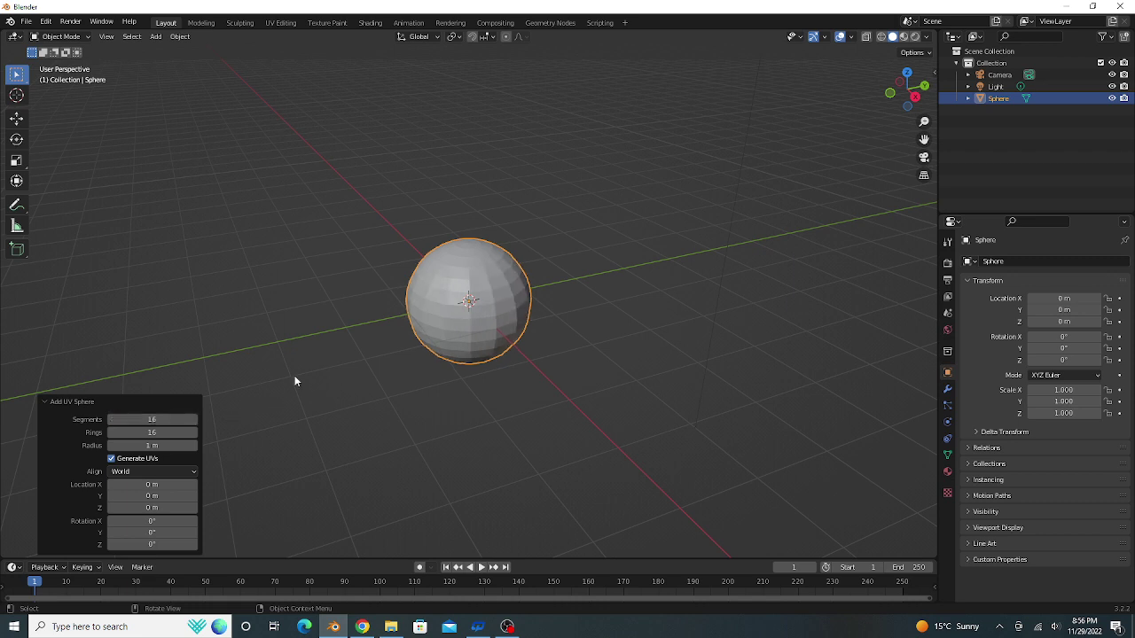
click(360, 404)
scroll(716, 386, up, 1)
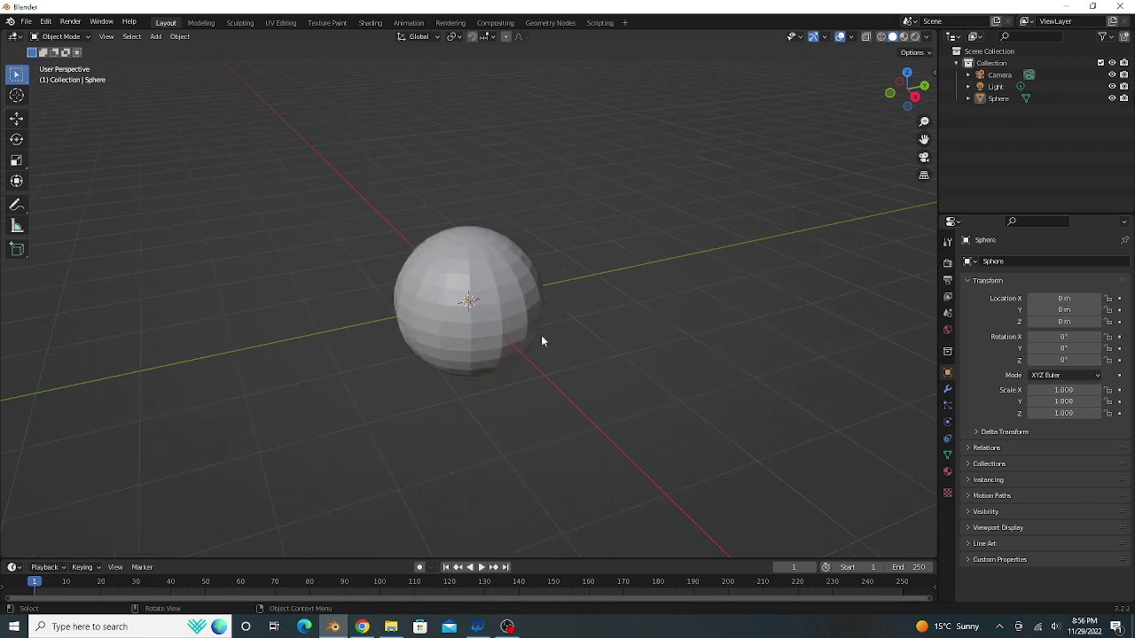
click(487, 317)
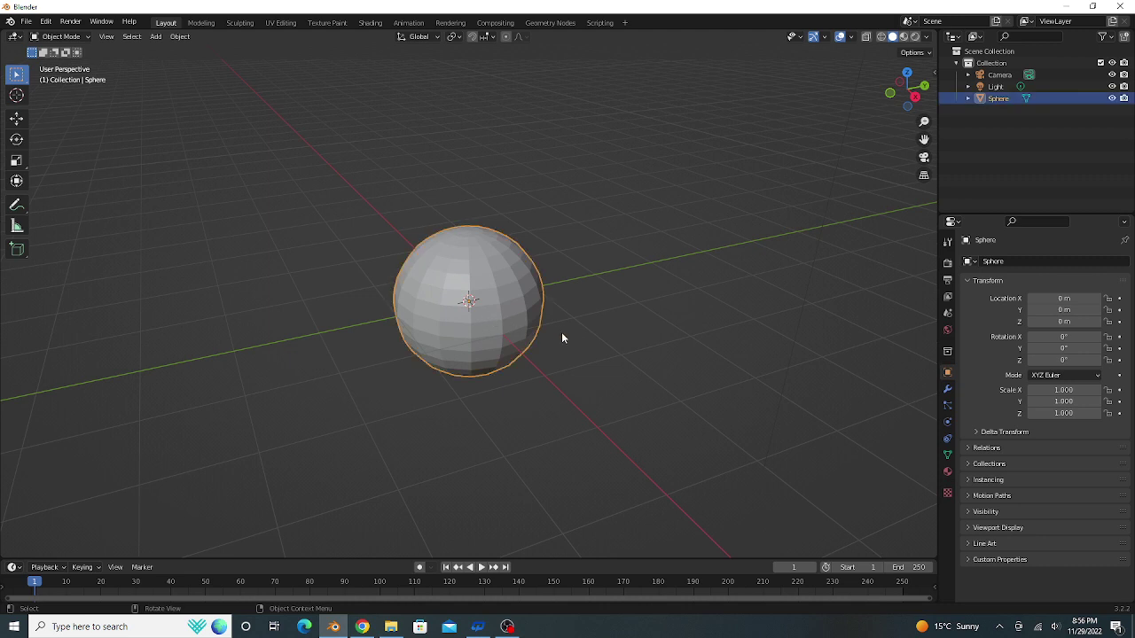
- In Edit Mode with X-Ray on, delete the sphere's lower-half vertices from front view
key(Tab)
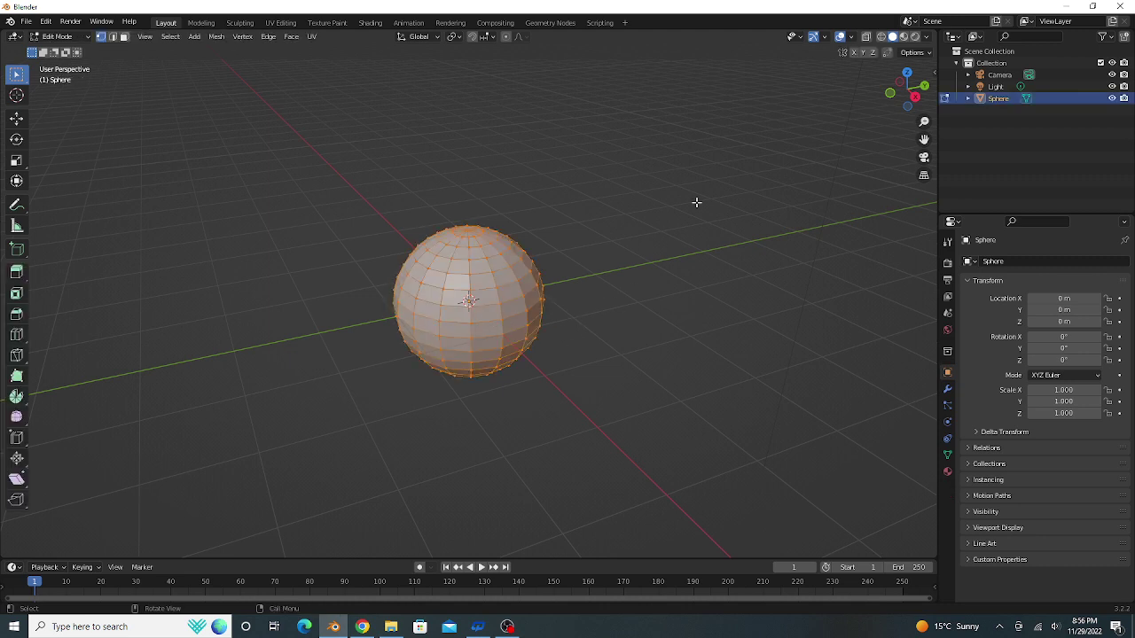
click(865, 38)
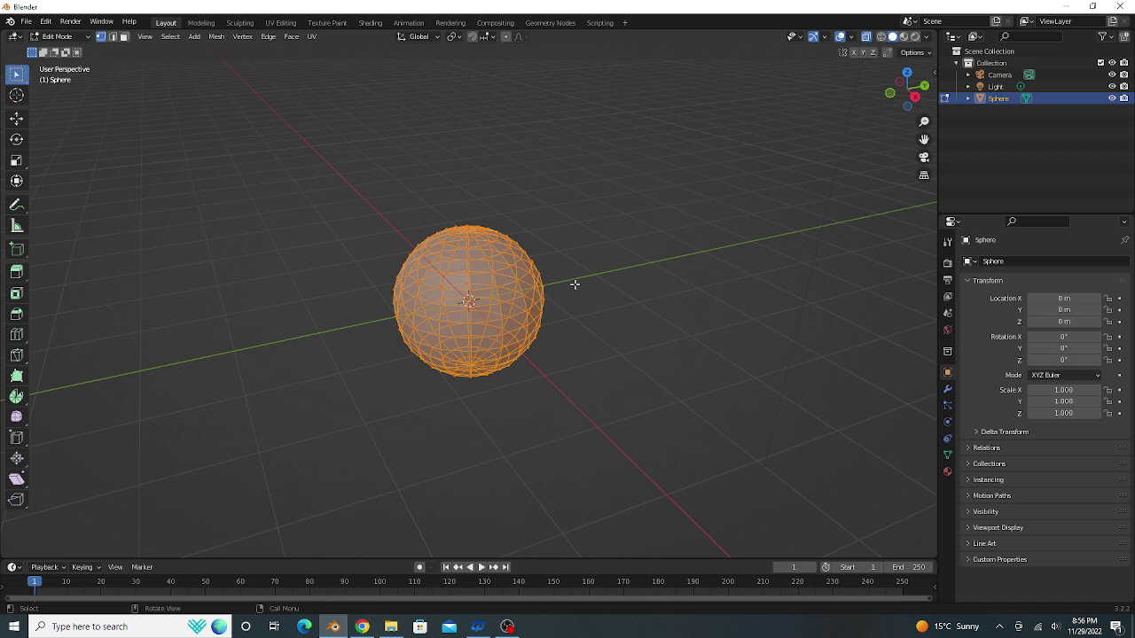
key(KP_1)
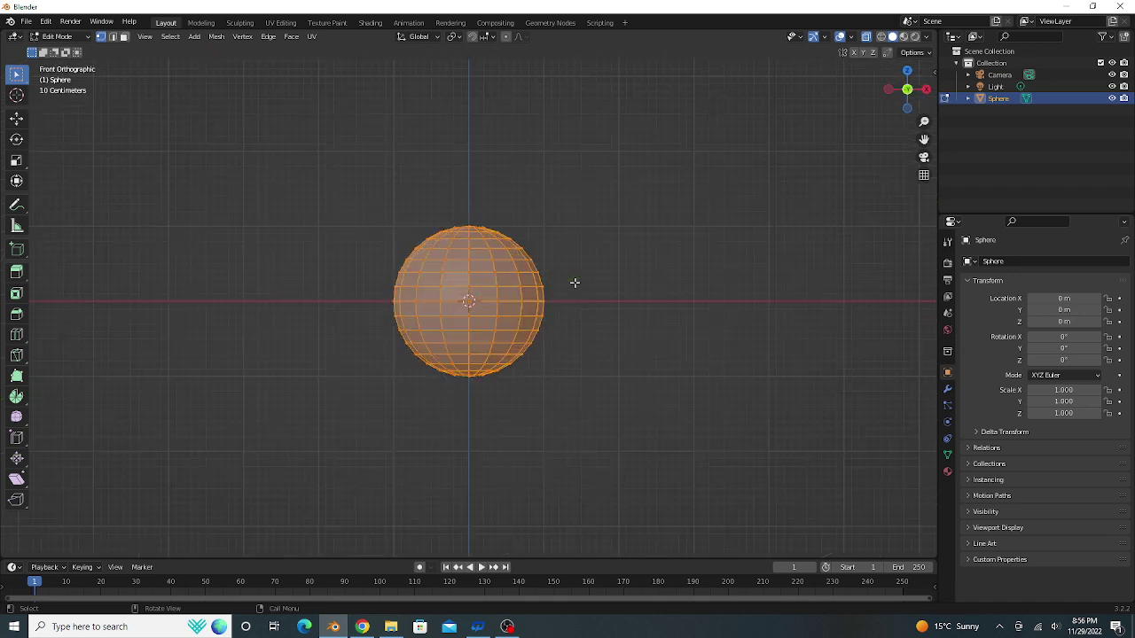
scroll(586, 312, up, 1)
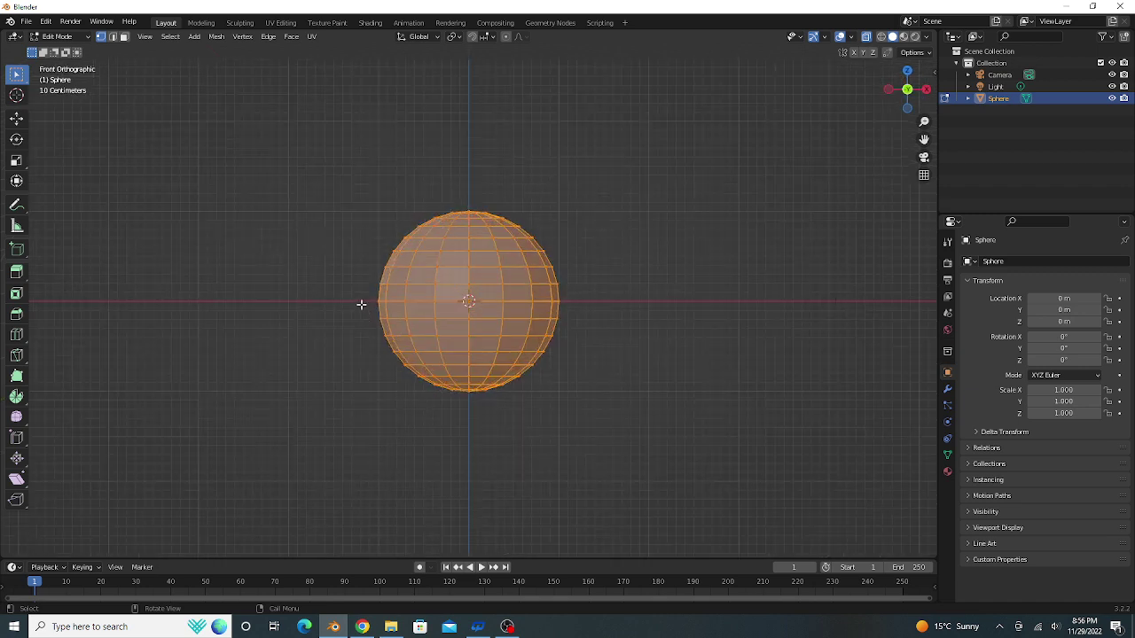
drag(361, 308, 593, 422)
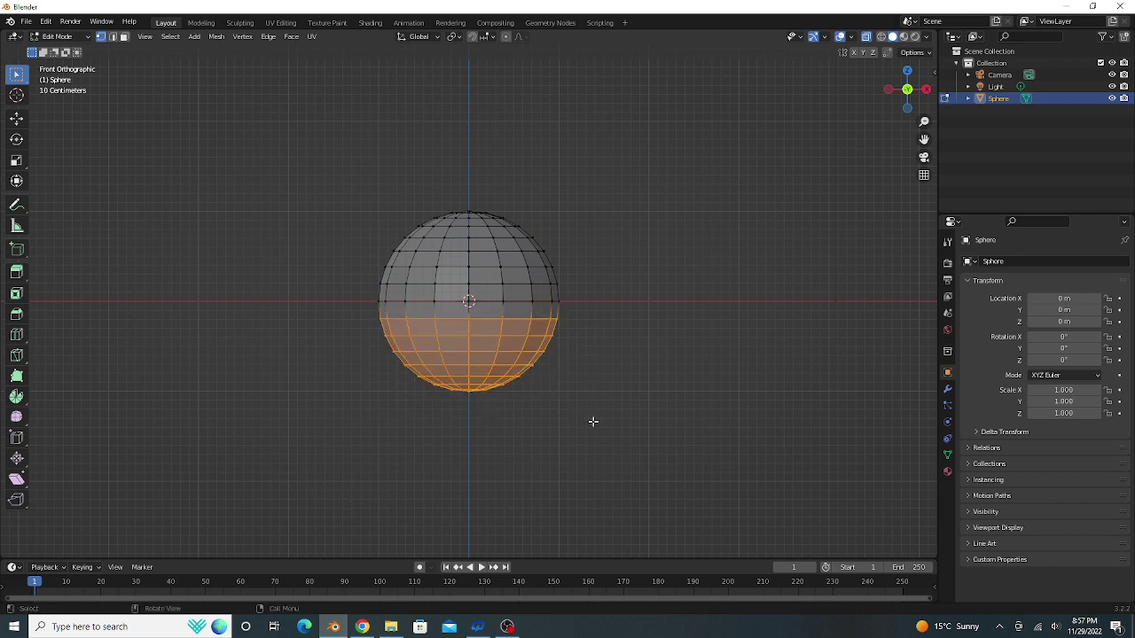
key(x)
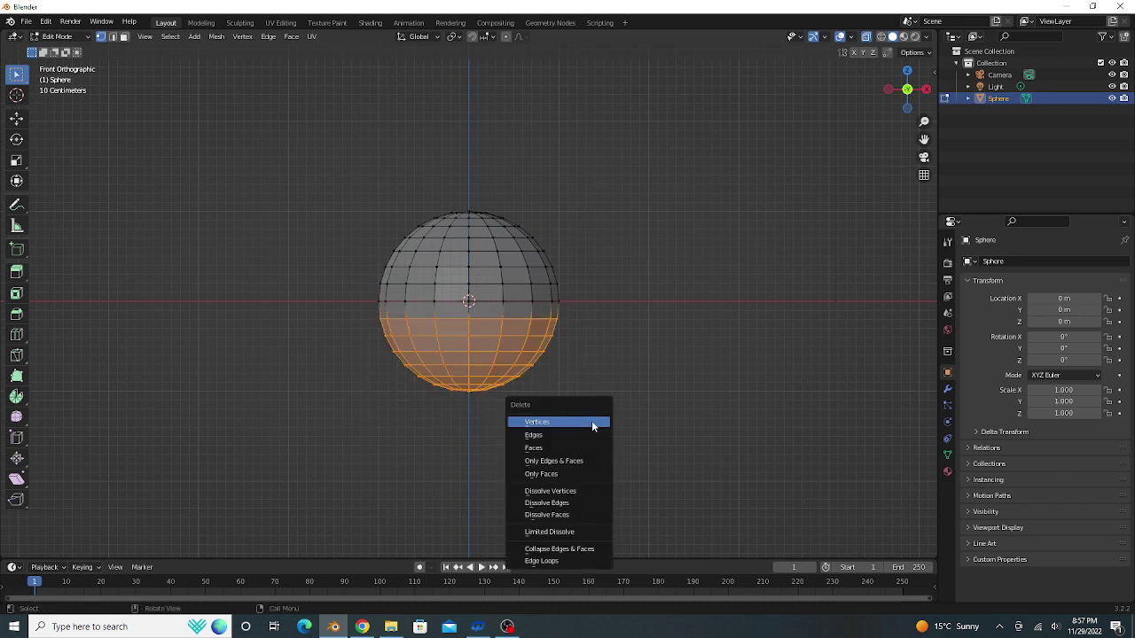
click(593, 426)
- Delete the right half of the dome, leaving the upper-left quarter
mouse_move(471, 201)
mouse_down()
mouse_move(515, 282)
mouse_move(608, 359)
mouse_up()
key(x)
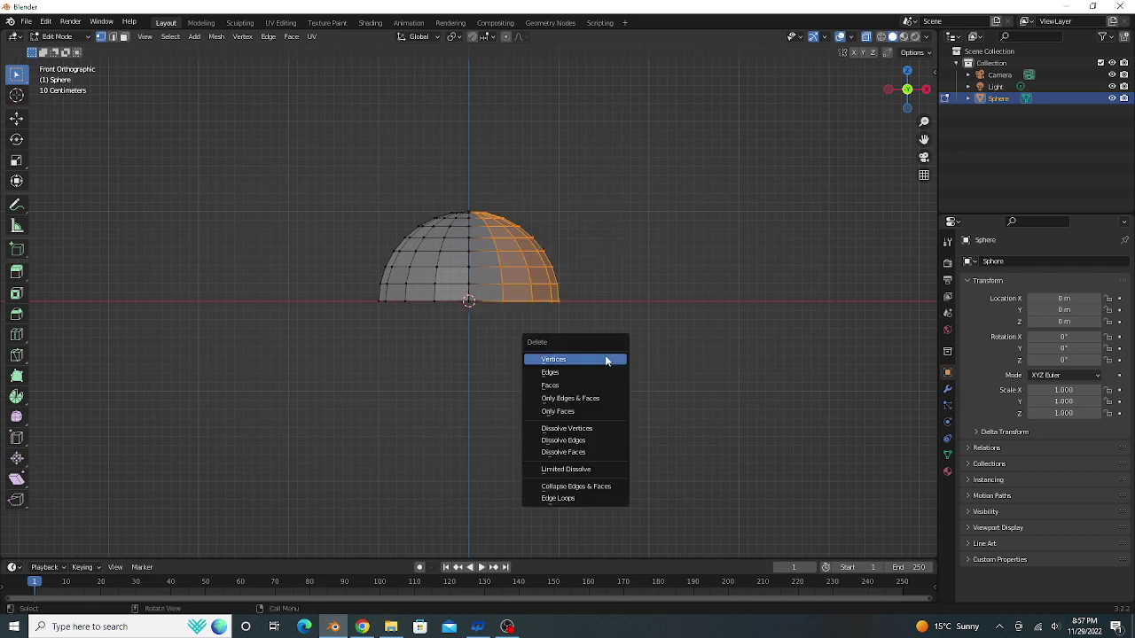
click(608, 359)
mouse_move(496, 293)
middle_down()
mouse_move(535, 331)
mouse_move(626, 362)
middle_up()
- Knife a curved cut across the top faces just below the pole, then switch to edge selection
scroll(625, 363, up, 1)
scroll(620, 355, up, 2)
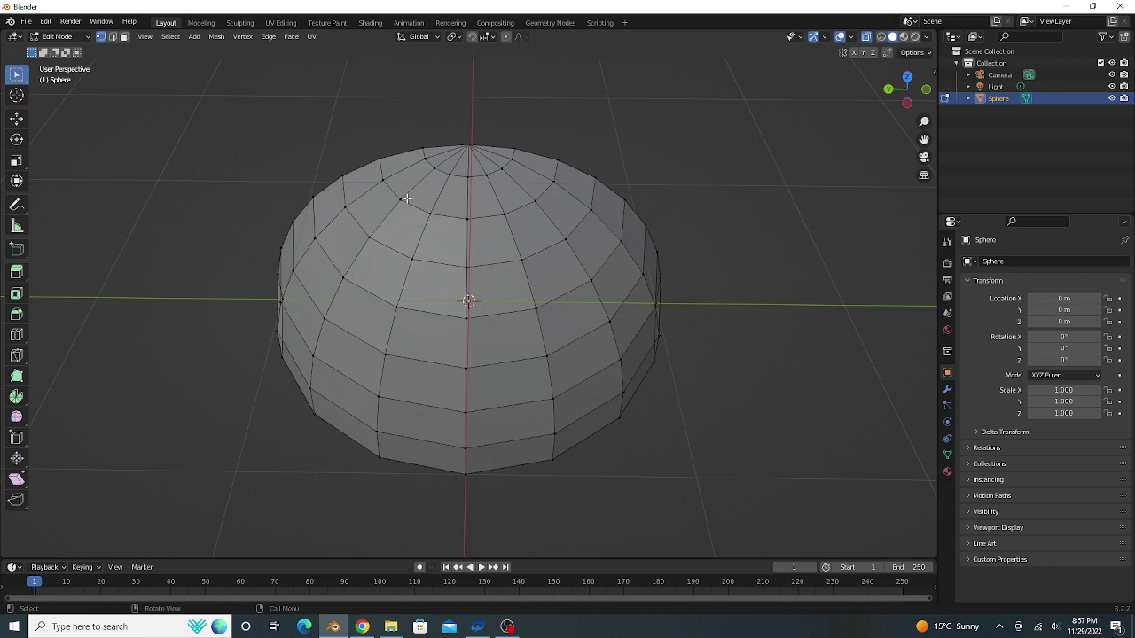
click(16, 355)
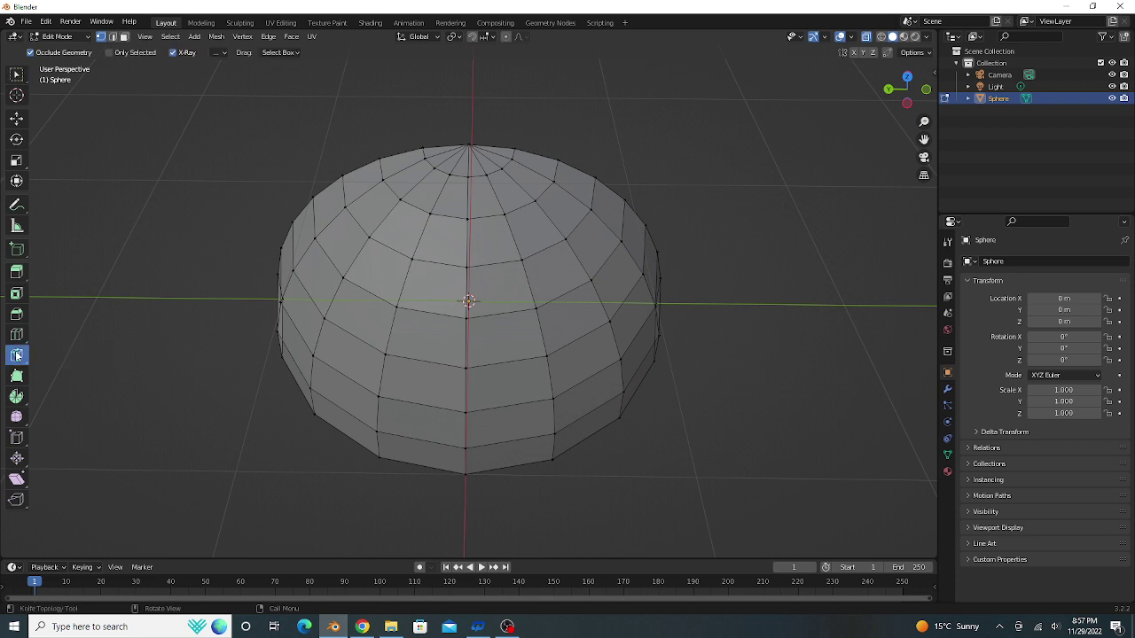
click(399, 201)
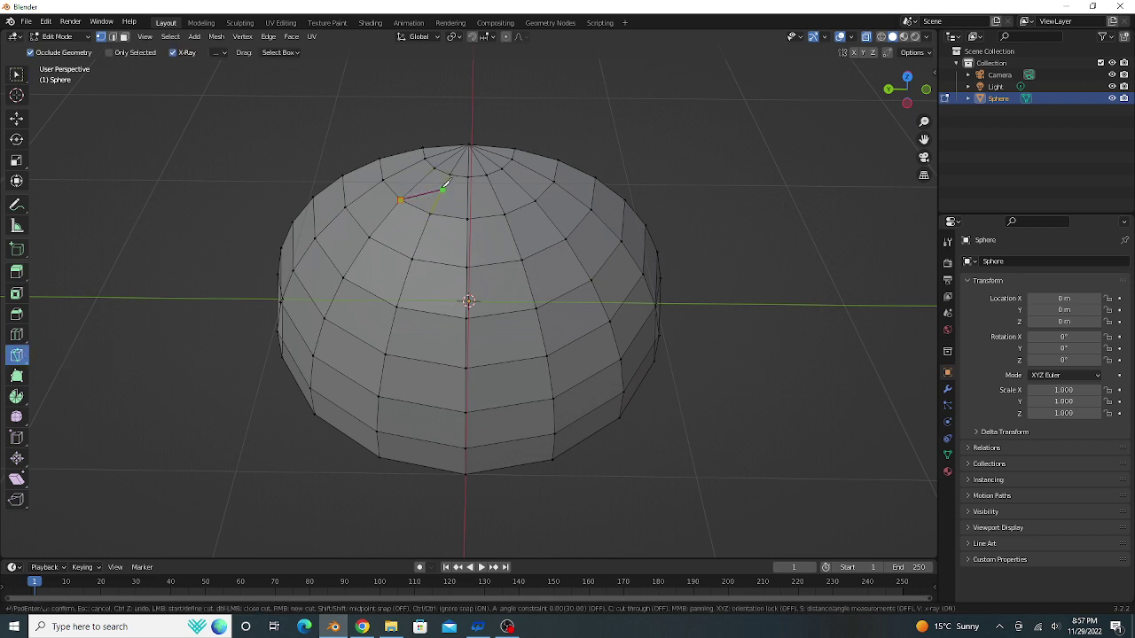
click(443, 190)
click(468, 187)
click(493, 190)
click(536, 200)
key(Return)
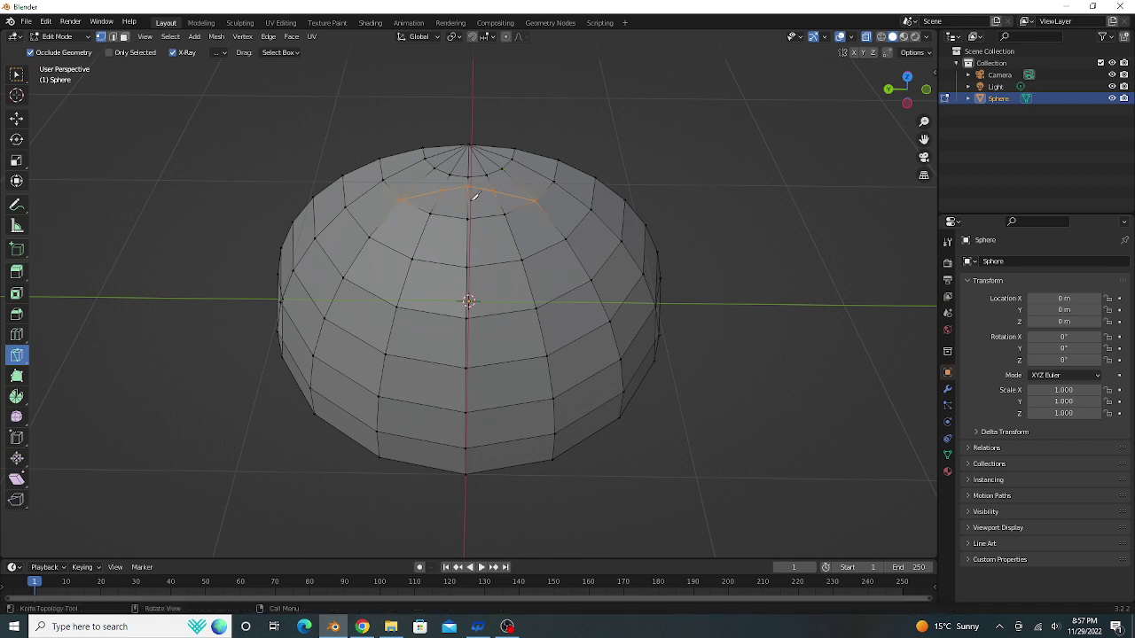
key(2)
click(16, 74)
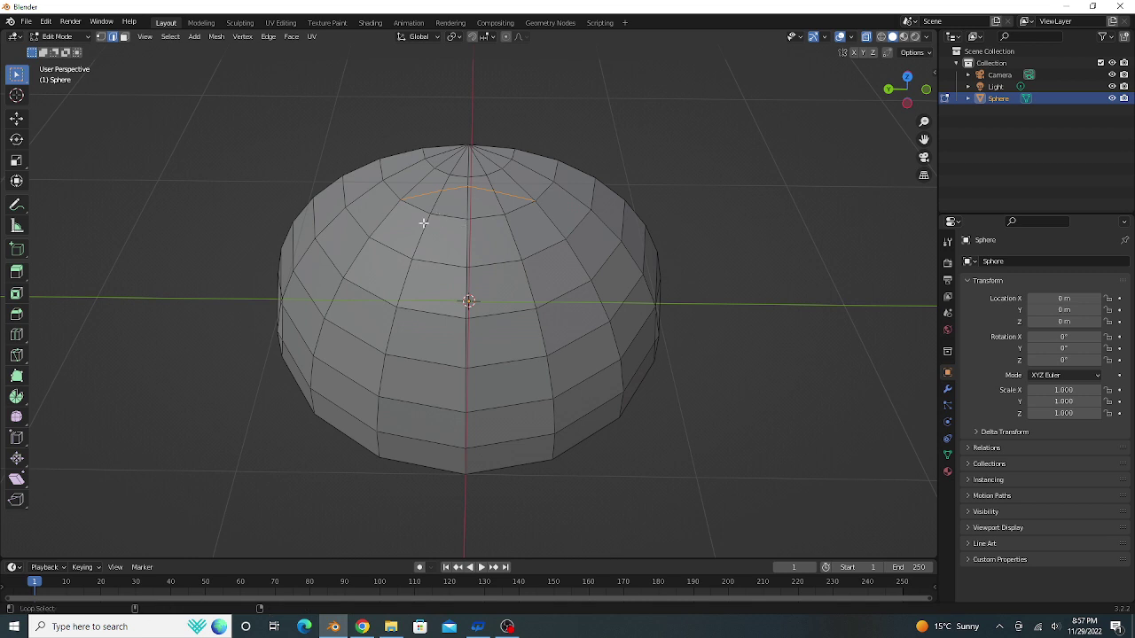
alt+shift+click(385, 218)
alt+shift+click(471, 226)
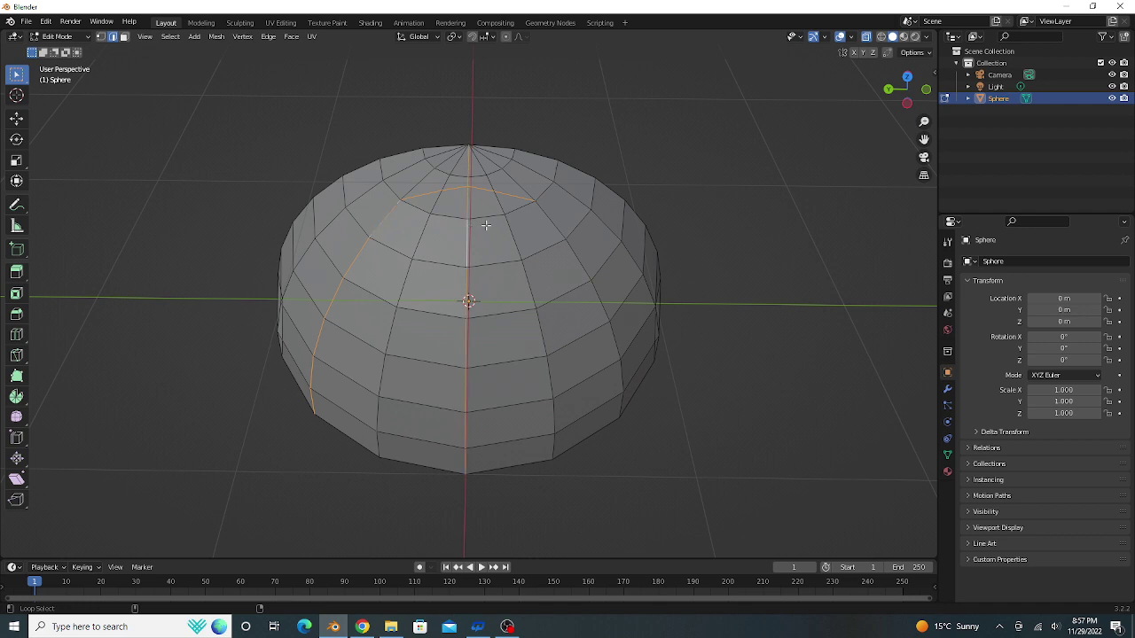
alt+shift+click(541, 213)
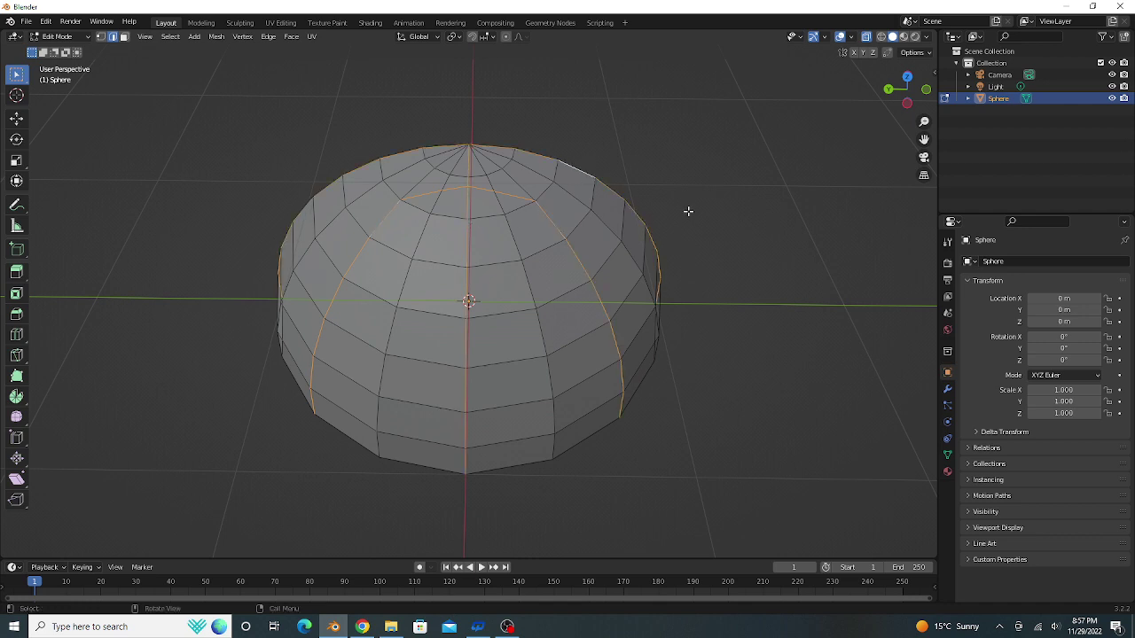
scroll(683, 230, down, 3)
mouse_move(679, 240)
middle_down()
mouse_move(575, 218)
mouse_move(585, 182)
middle_up()
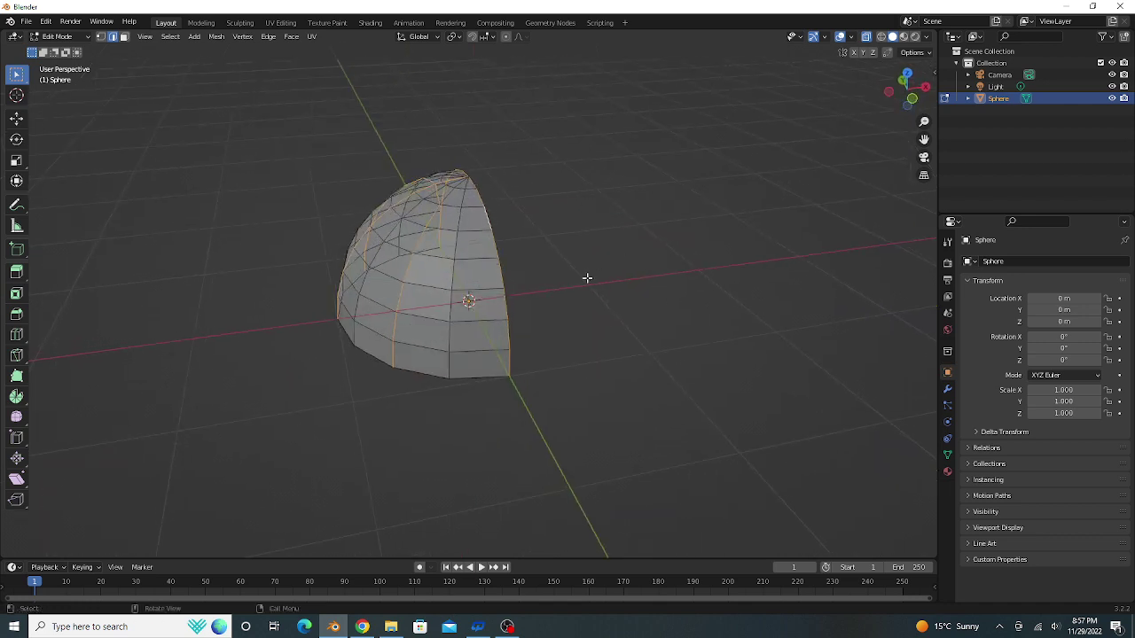
key(Tab)
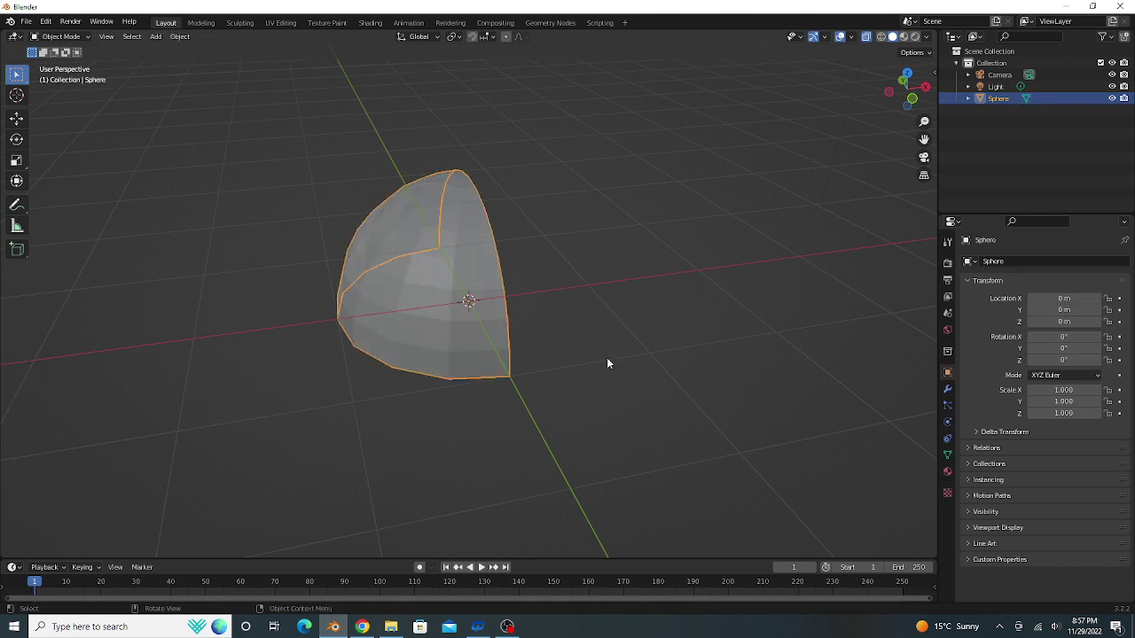
- Add a Mirror modifier to the wedge with the Z axis enabled
key(Tab)
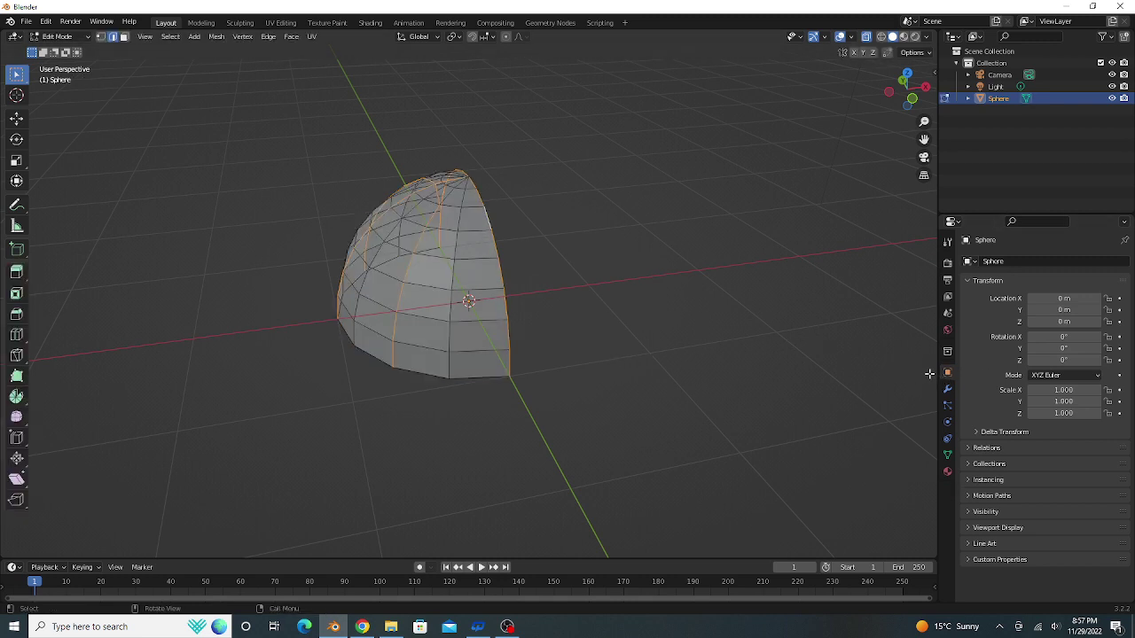
click(947, 389)
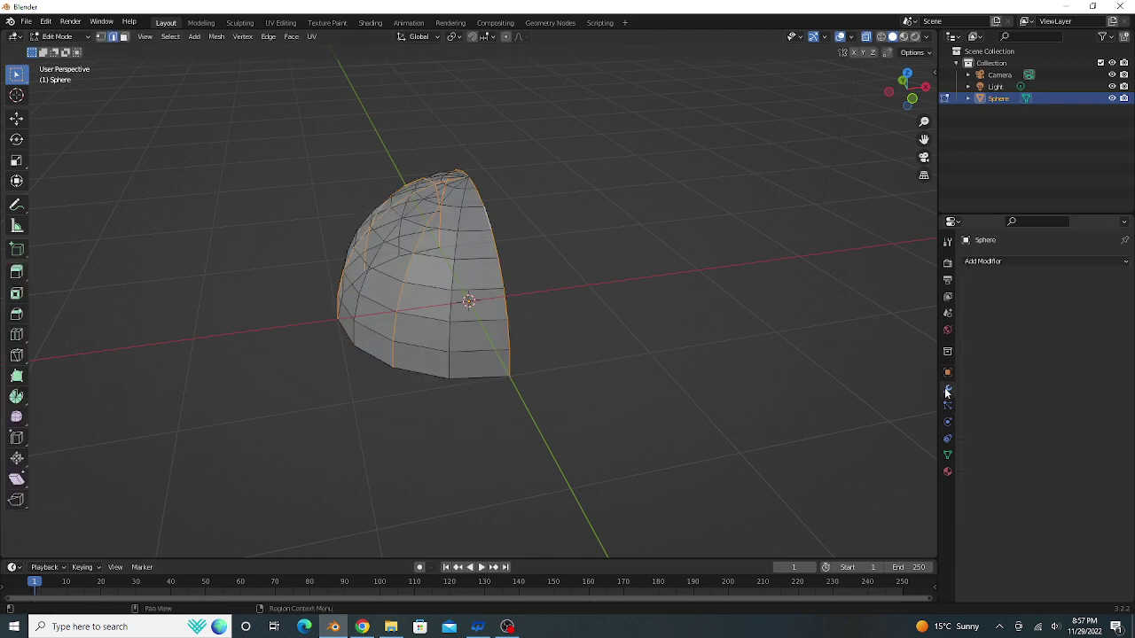
click(996, 262)
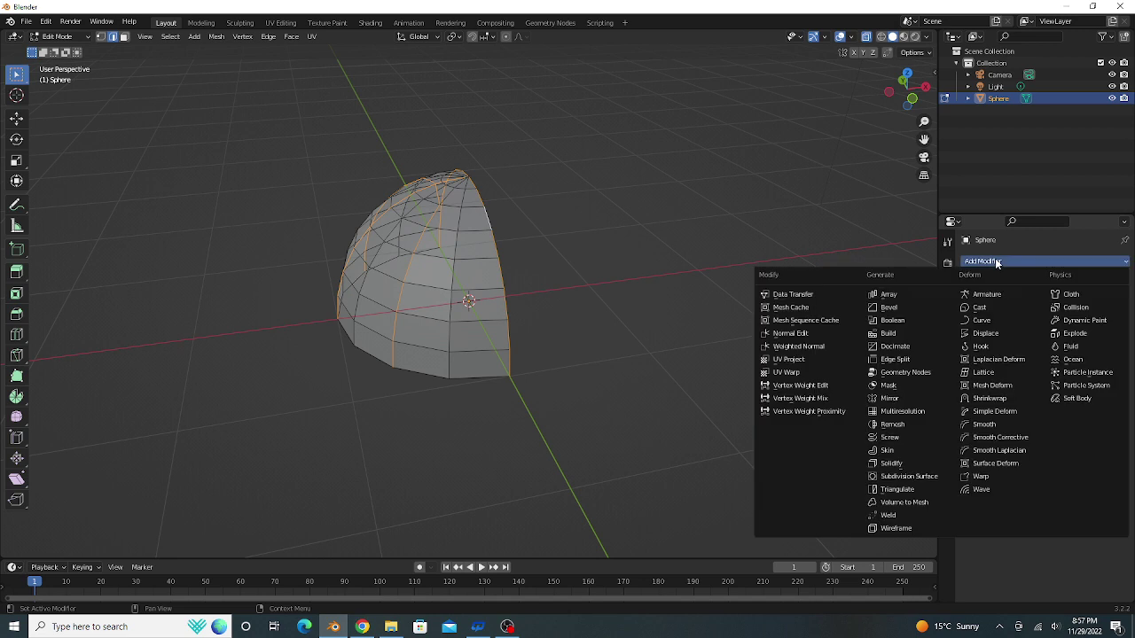
click(882, 398)
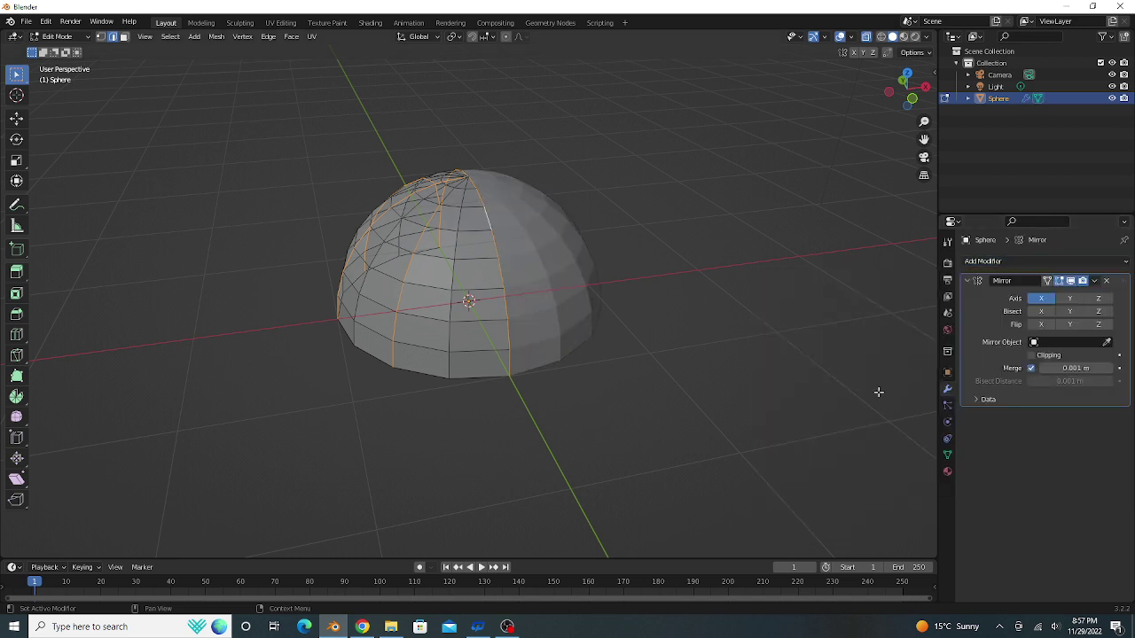
click(1098, 298)
middle_drag(680, 273, 659, 304)
- Apply the Mirror modifier in Object Mode to make the full sphere permanent
key(Tab)
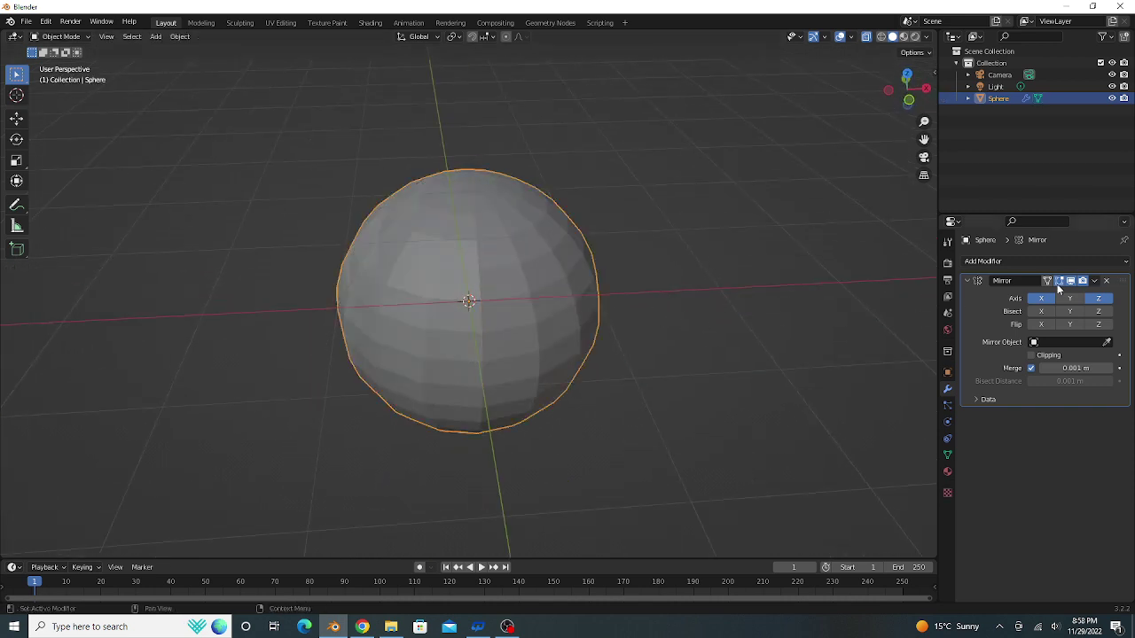
click(1094, 281)
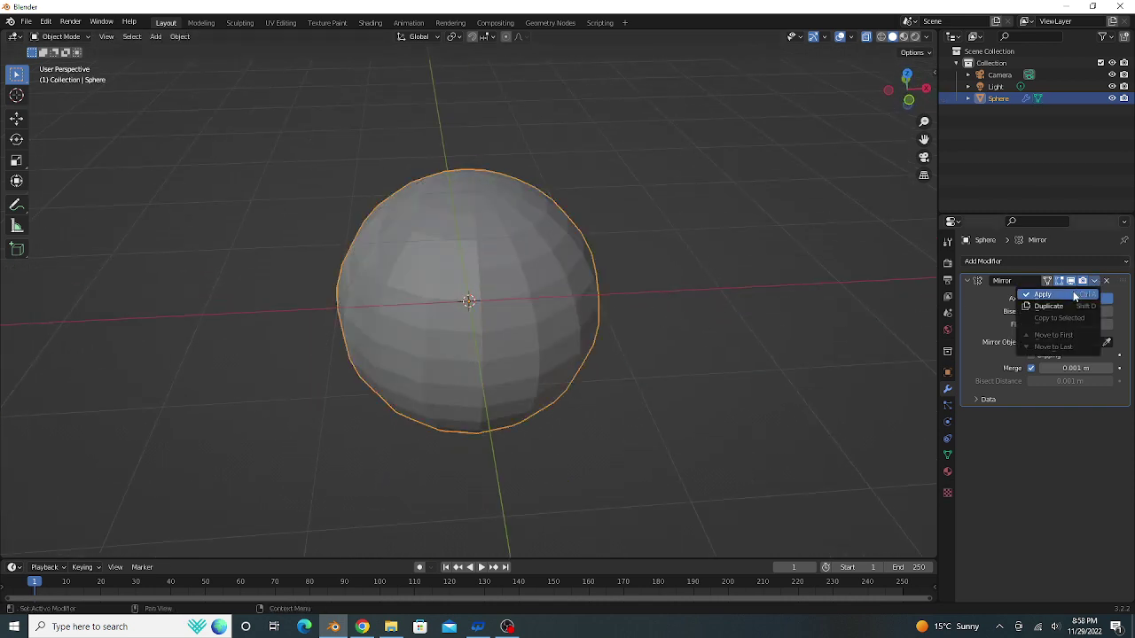
click(1074, 295)
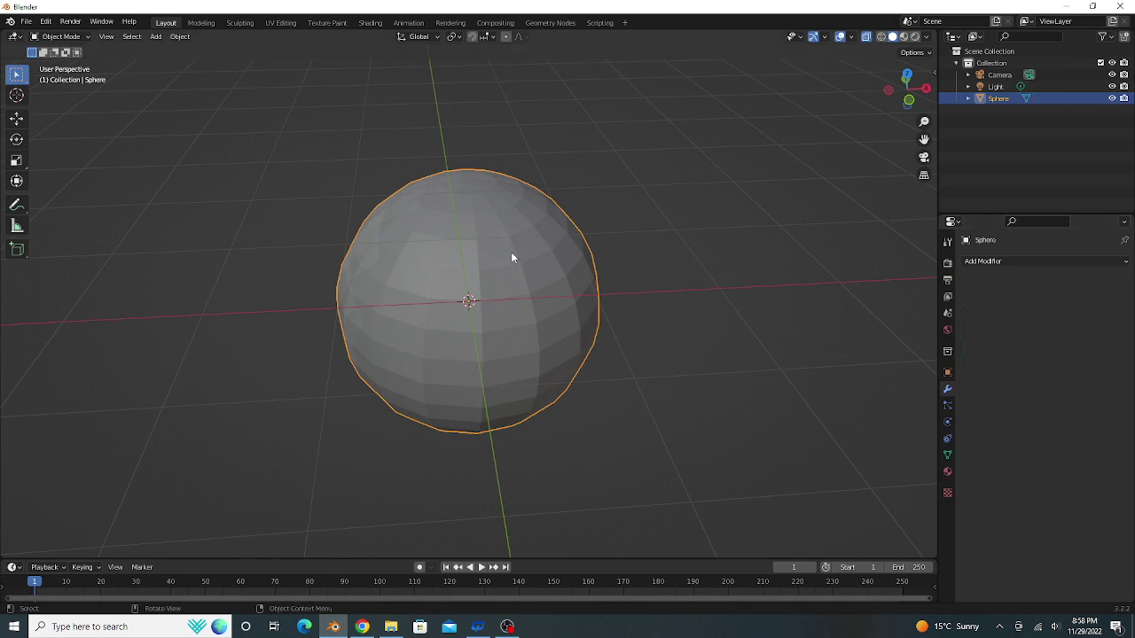
mouse_move(514, 253)
middle_down()
mouse_move(578, 271)
mouse_move(613, 243)
mouse_move(567, 236)
mouse_move(580, 261)
mouse_move(490, 252)
middle_up()
- Bevel the seam edge loops into bands 0.0283 m wide with 7 segments
key(Tab)
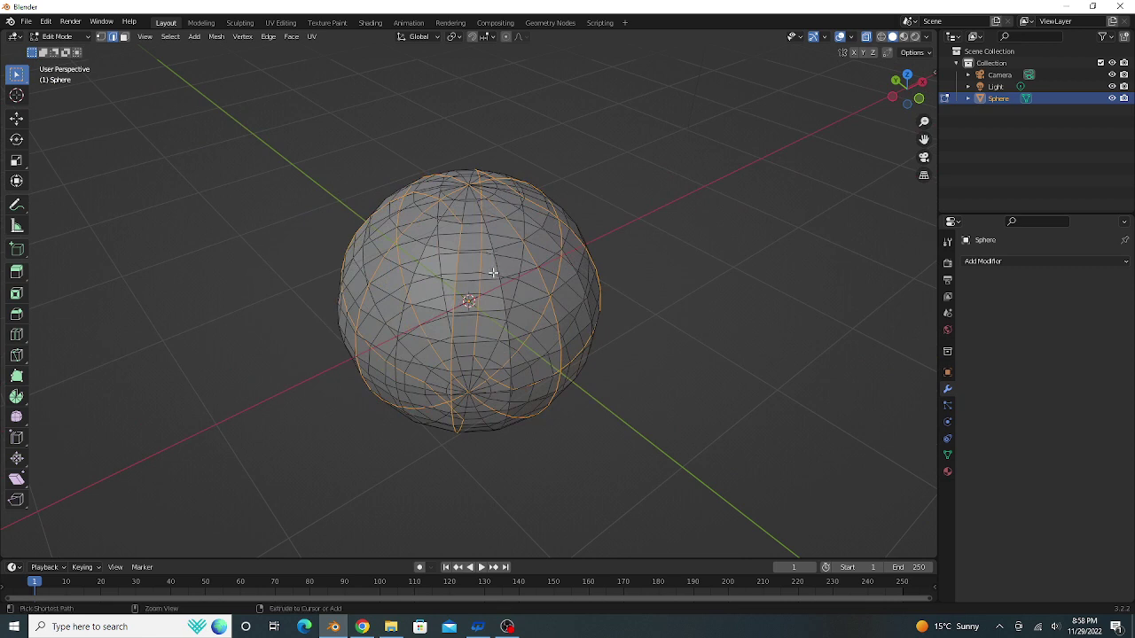
key(ctrl+b)
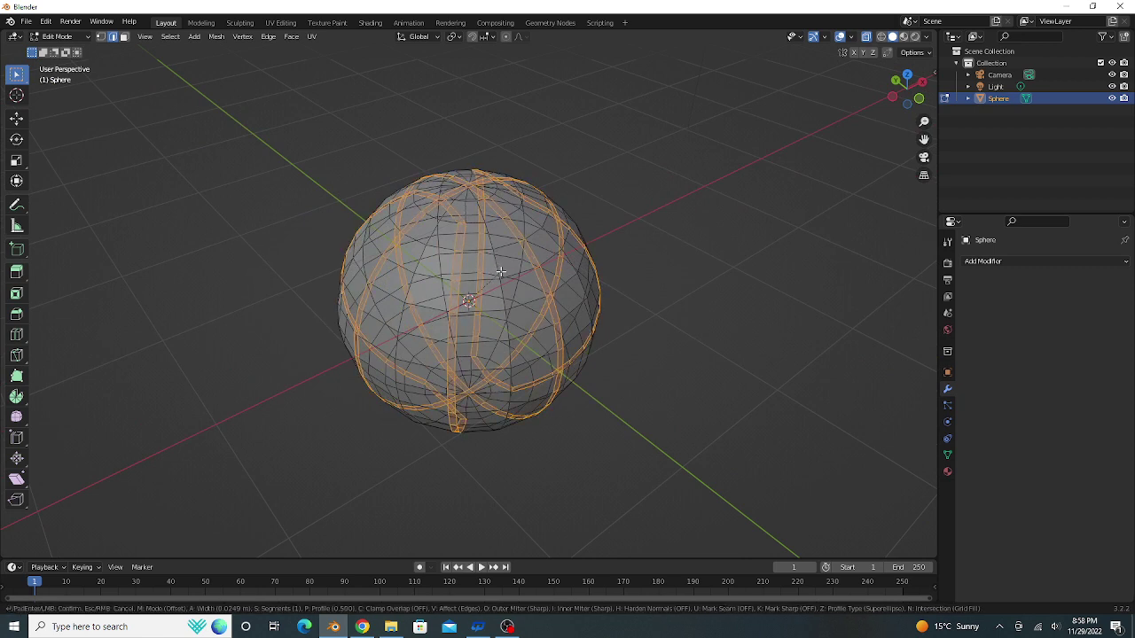
scroll(501, 271, up, 2)
scroll(500, 272, up, 2)
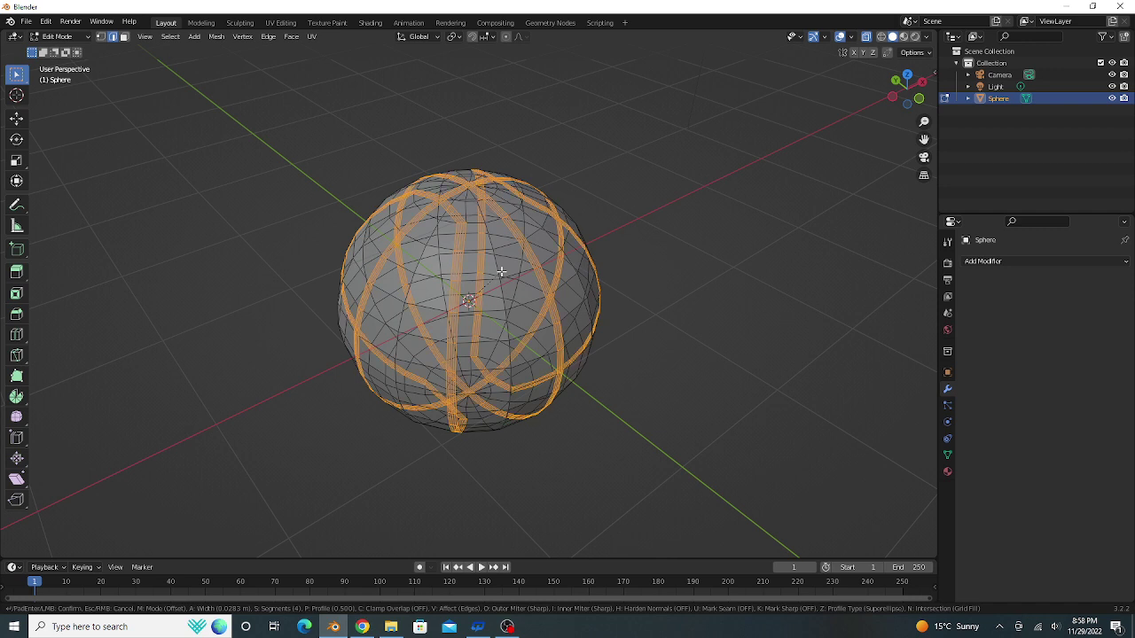
scroll(501, 271, up, 1)
scroll(501, 271, up, 1)
scroll(501, 271, up, 1)
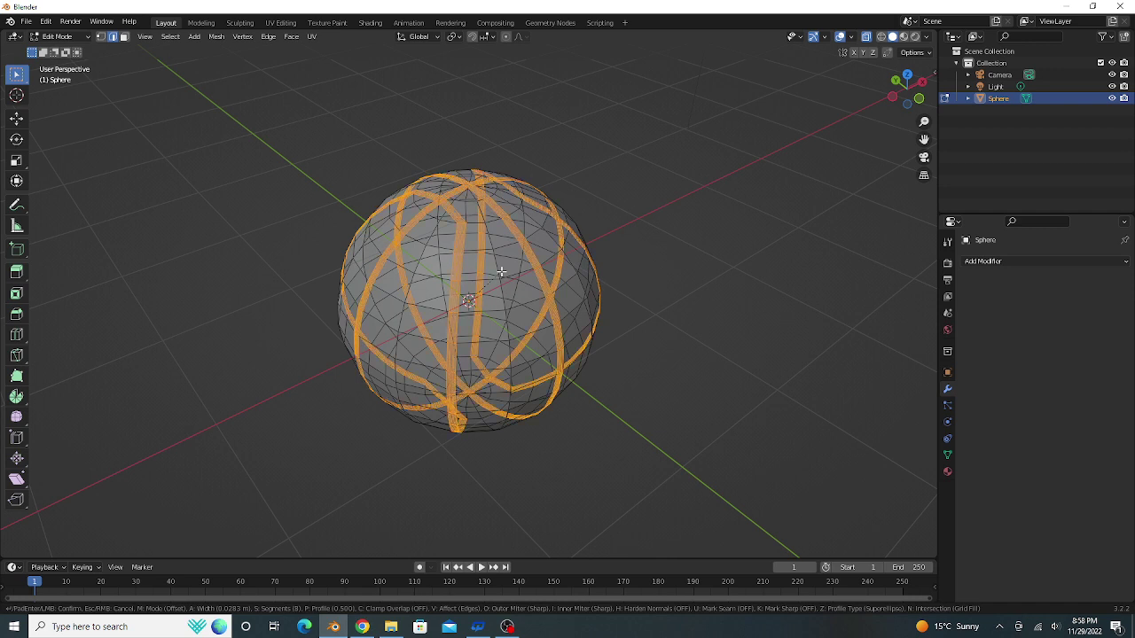
click(501, 271)
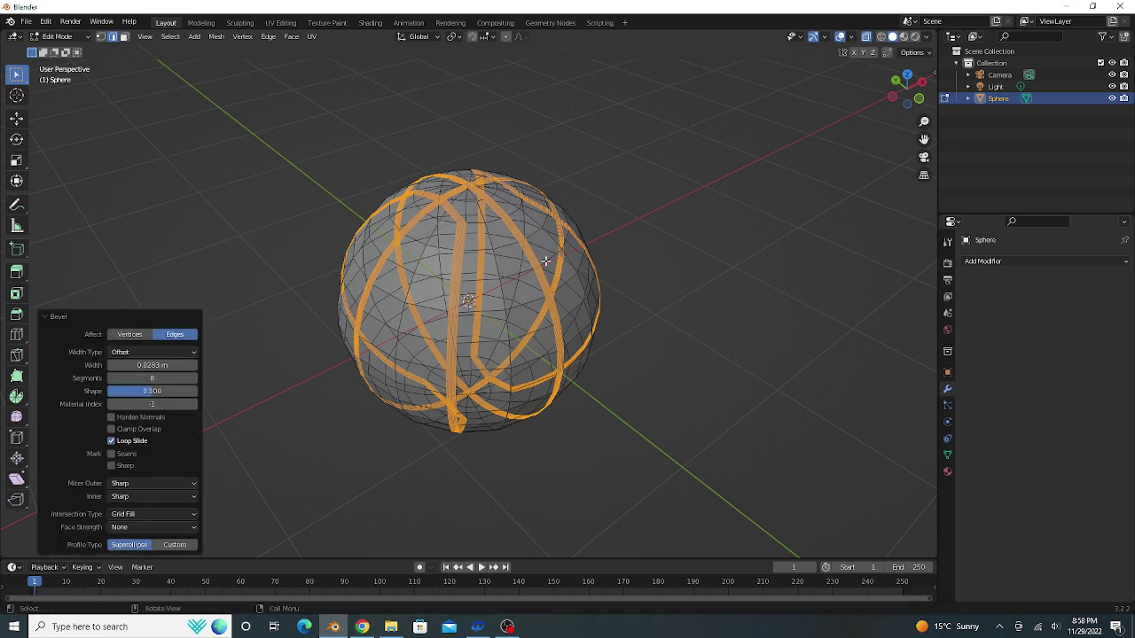
click(112, 378)
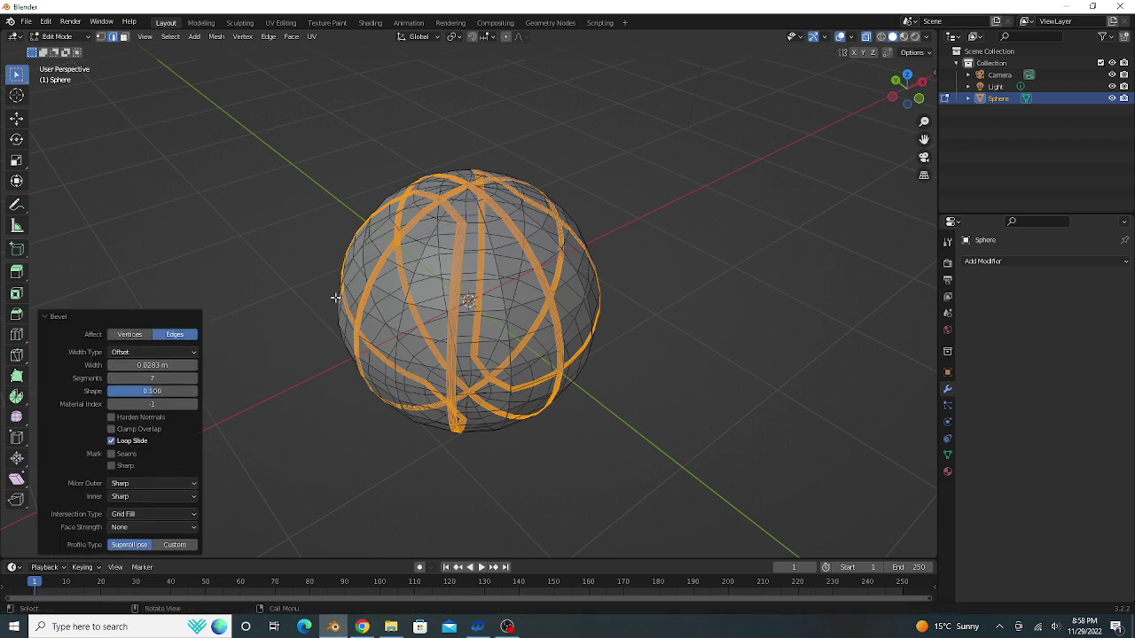
click(86, 317)
- Turn off X-Ray so the sphere's back edges are hidden
scroll(592, 310, up, 2)
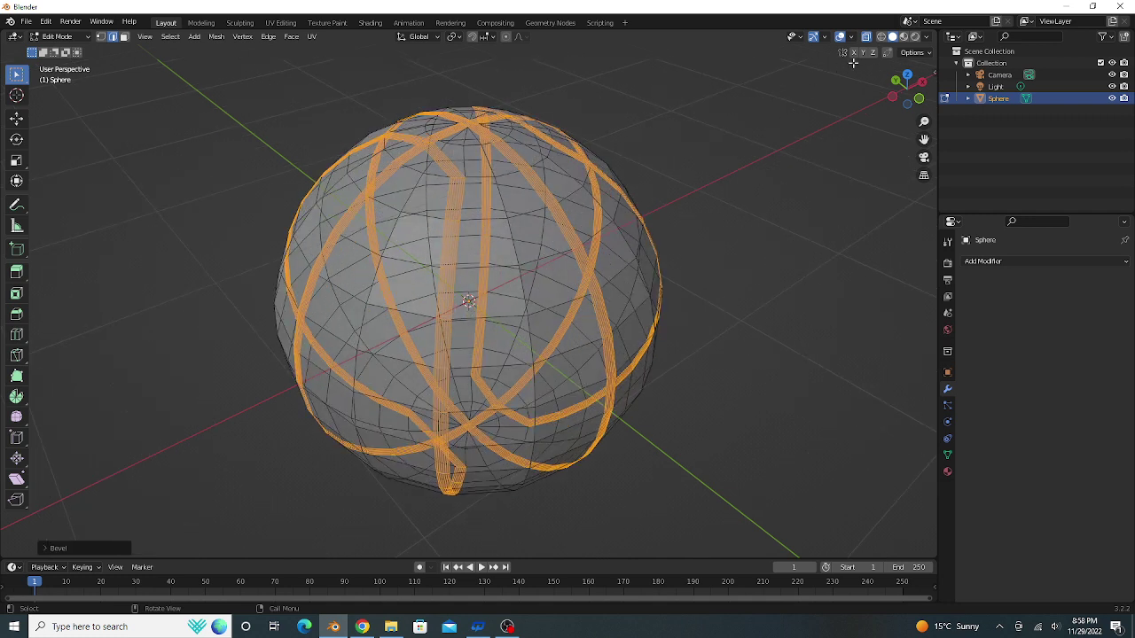
click(866, 37)
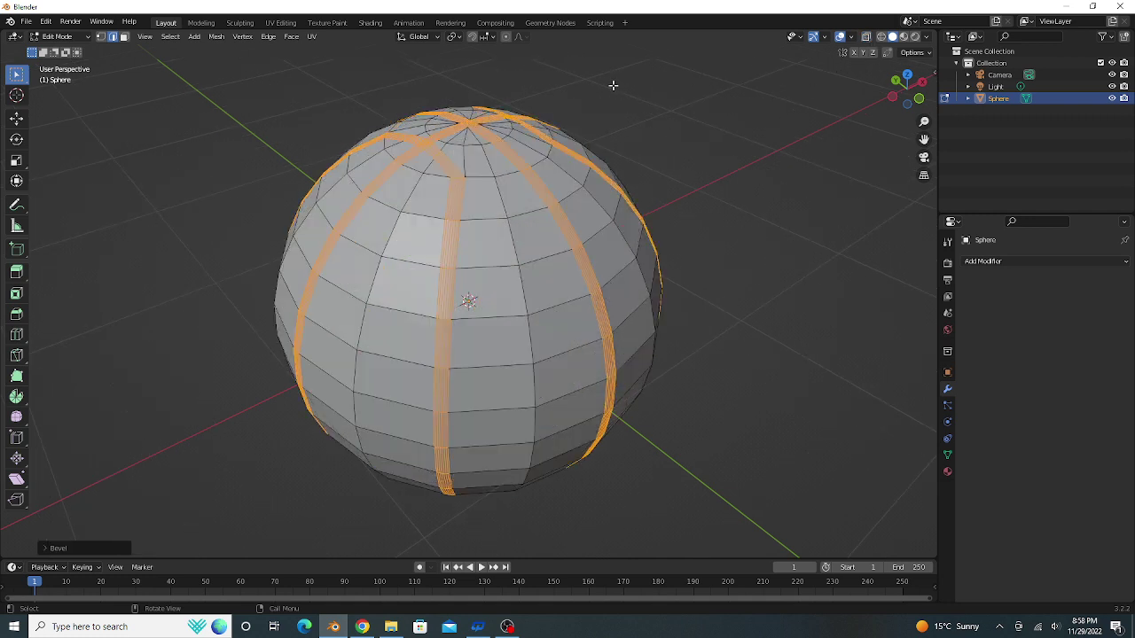
click(170, 37)
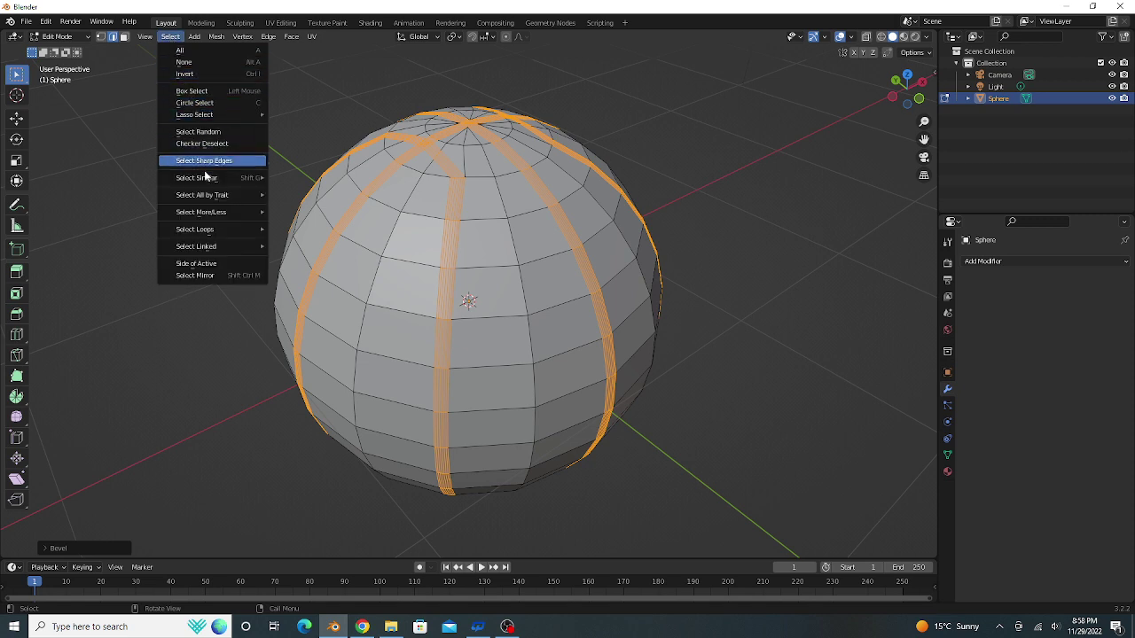
mouse_move(201, 212)
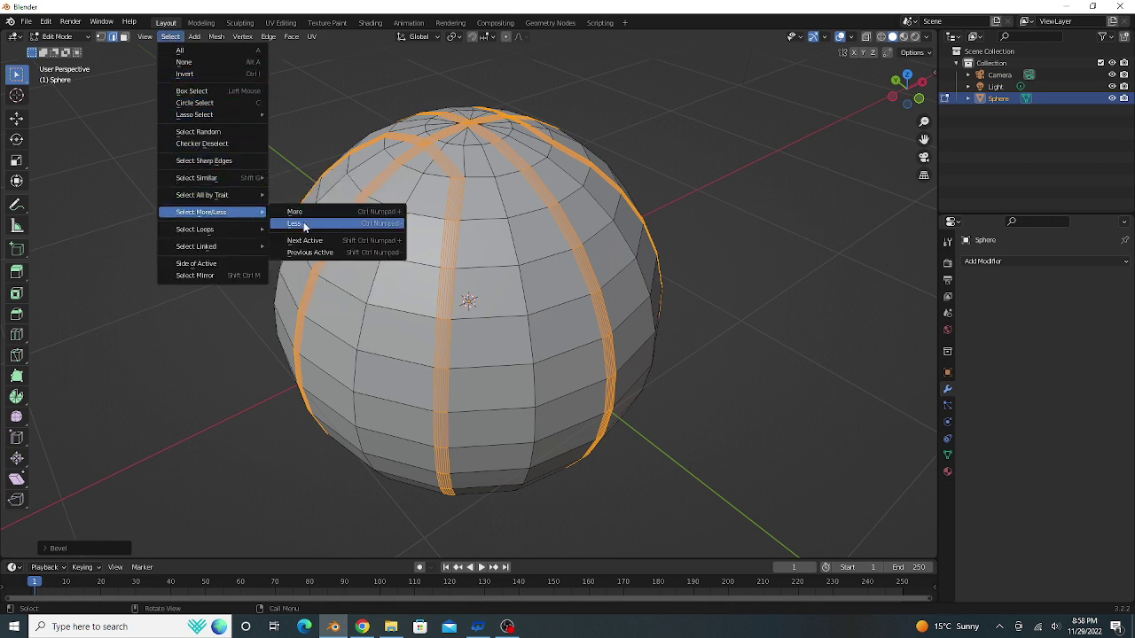
- Shrink the selection to the band centres and scale them inward to about 0.98, forming grooves
click(303, 222)
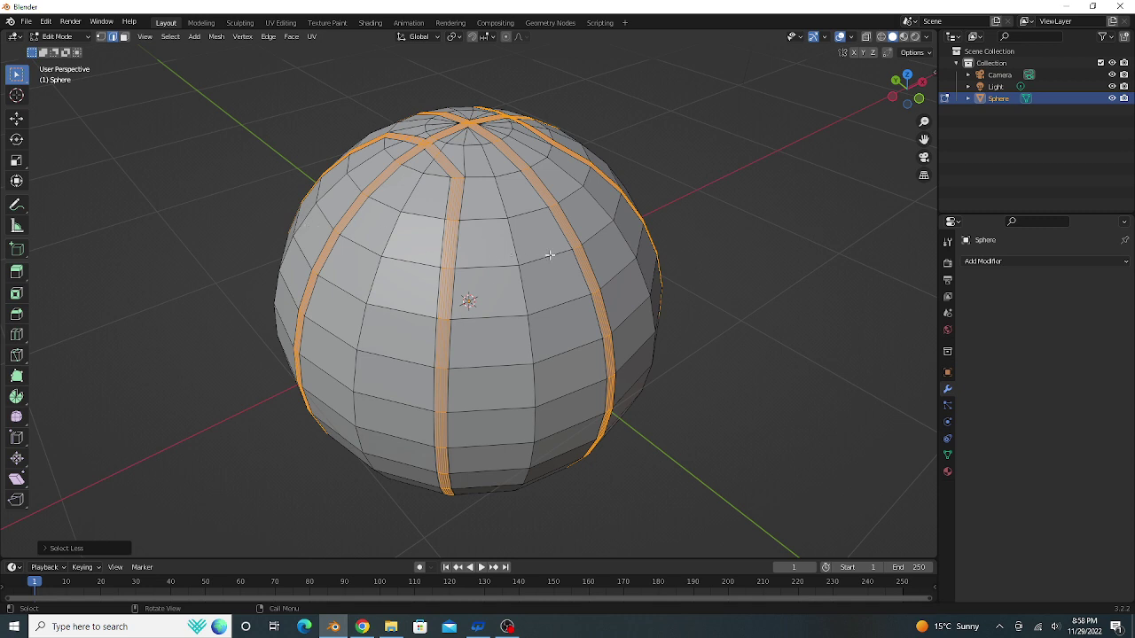
key(s)
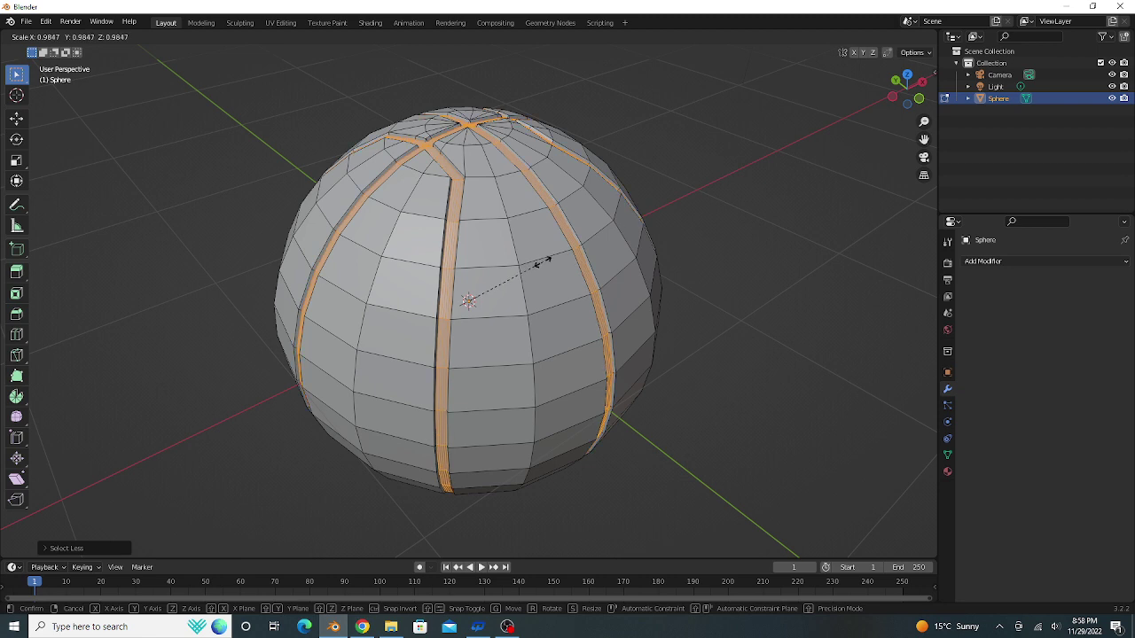
click(544, 262)
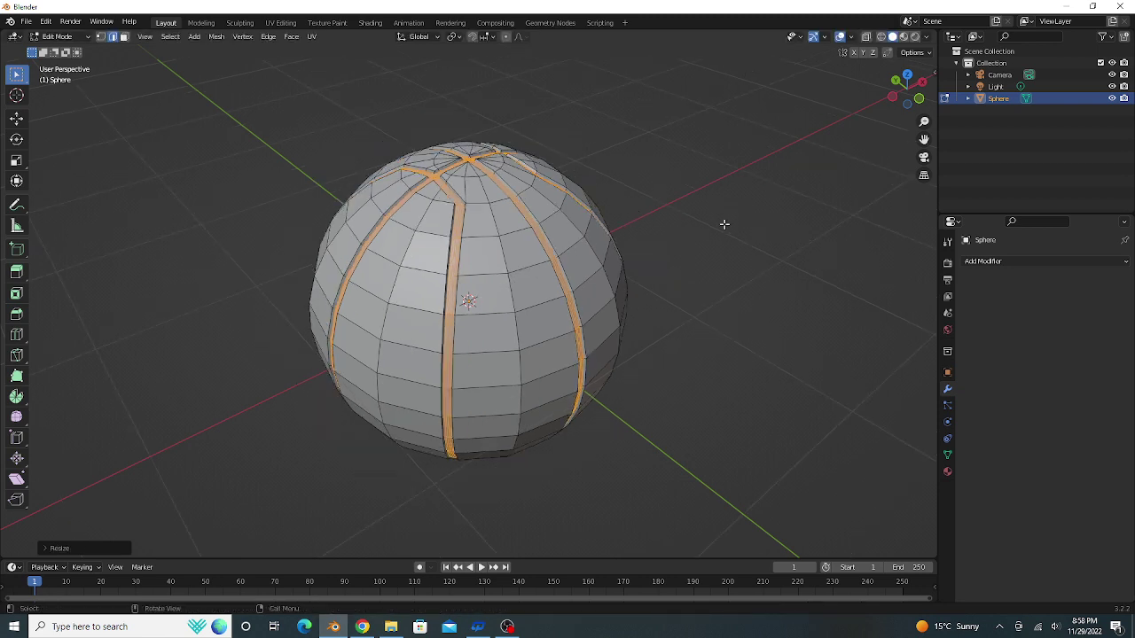
mouse_move(724, 224)
middle_down()
mouse_move(699, 187)
mouse_move(655, 207)
mouse_move(688, 225)
mouse_move(709, 215)
middle_up()
key(Tab)
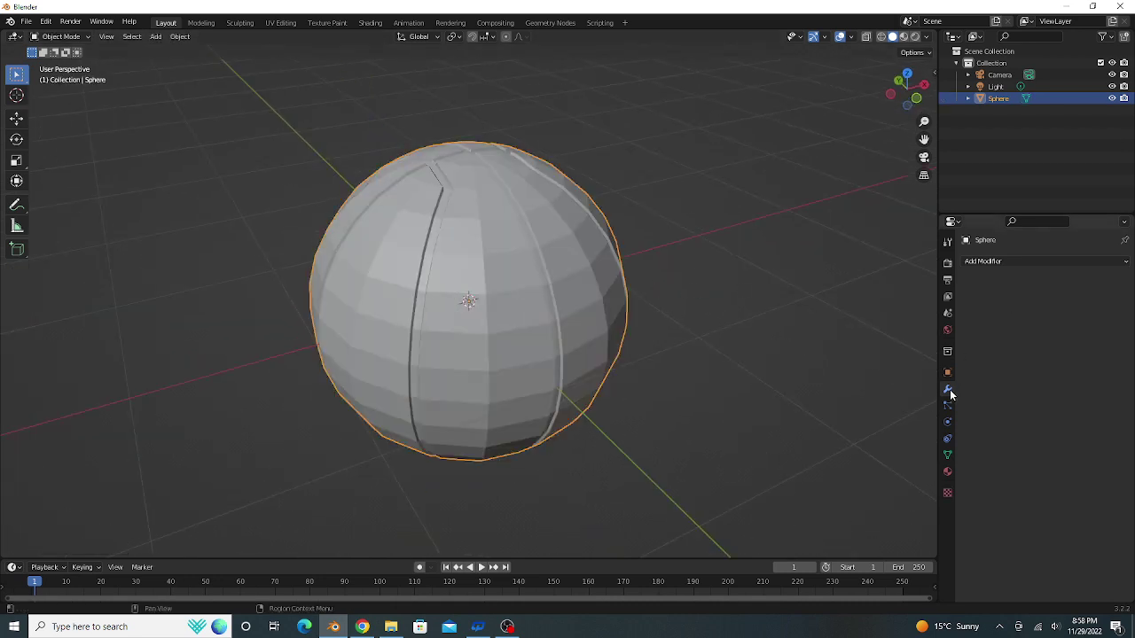
- Add a Subdivision Surface modifier with viewport and render levels set to 3
click(1012, 260)
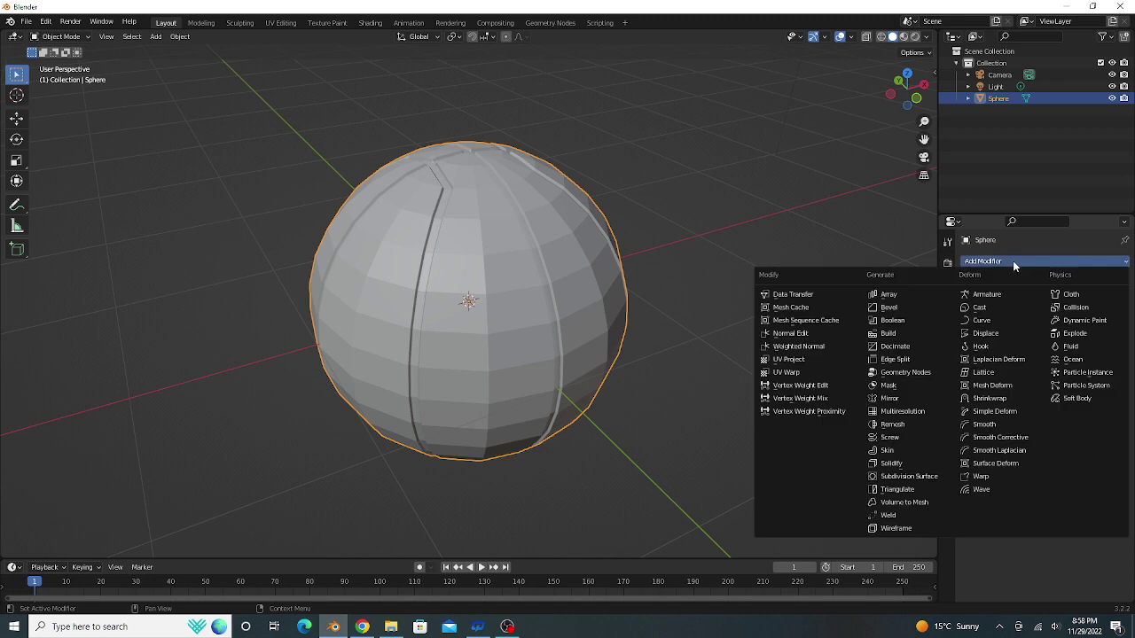
click(913, 477)
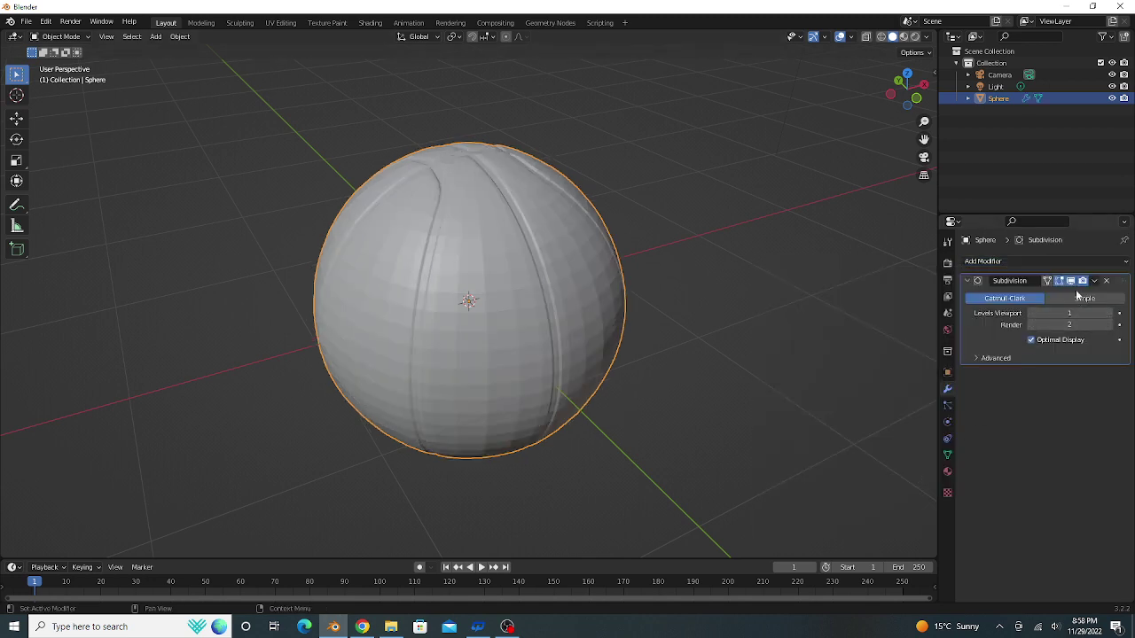
click(1111, 313)
click(1112, 313)
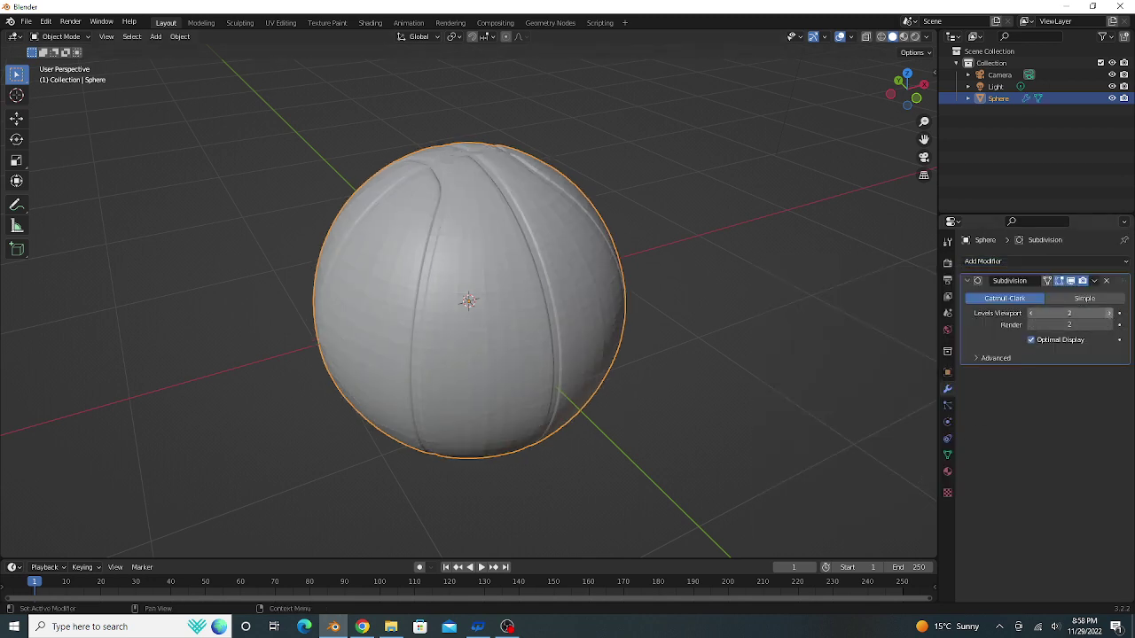
click(1112, 325)
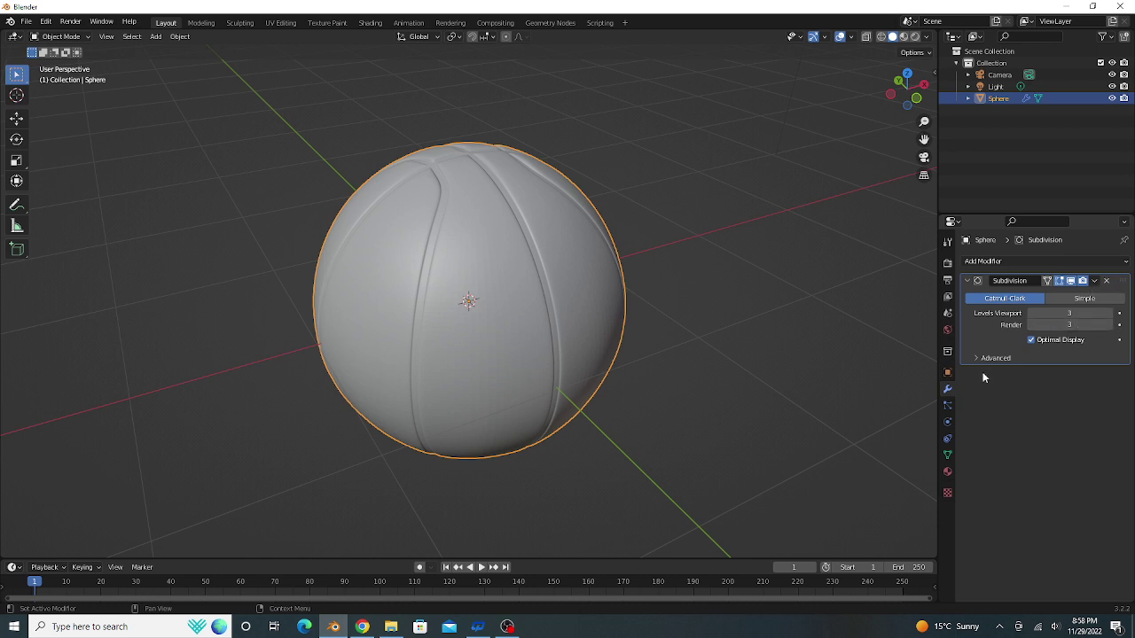
click(946, 472)
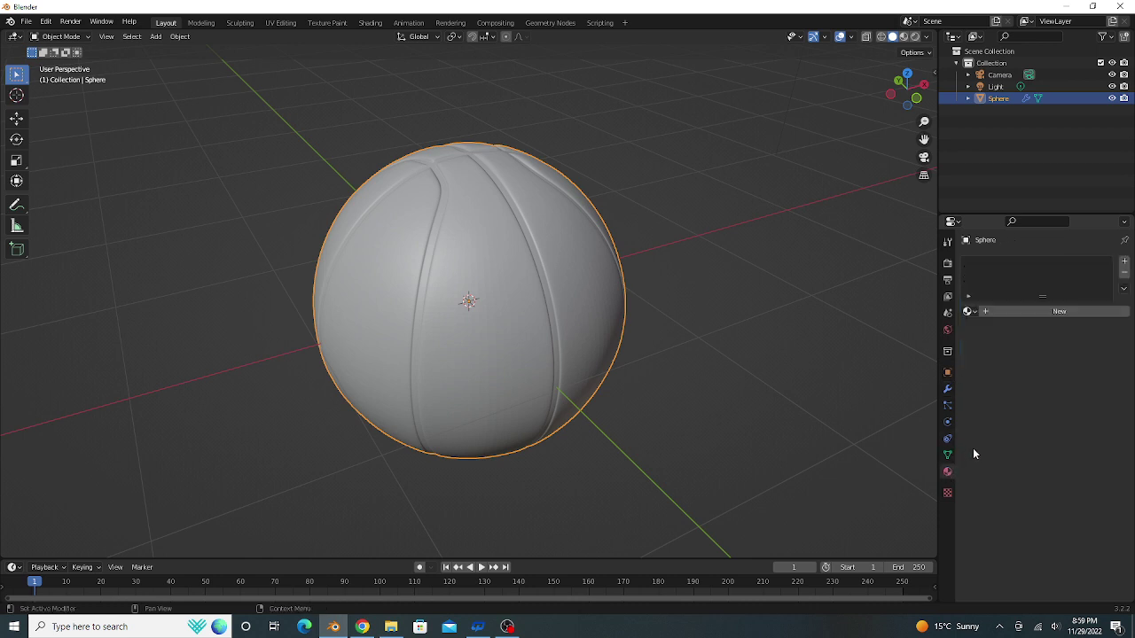
- Create Material.001 with a red base colour and view it in Material Preview shading
click(1124, 263)
click(1042, 311)
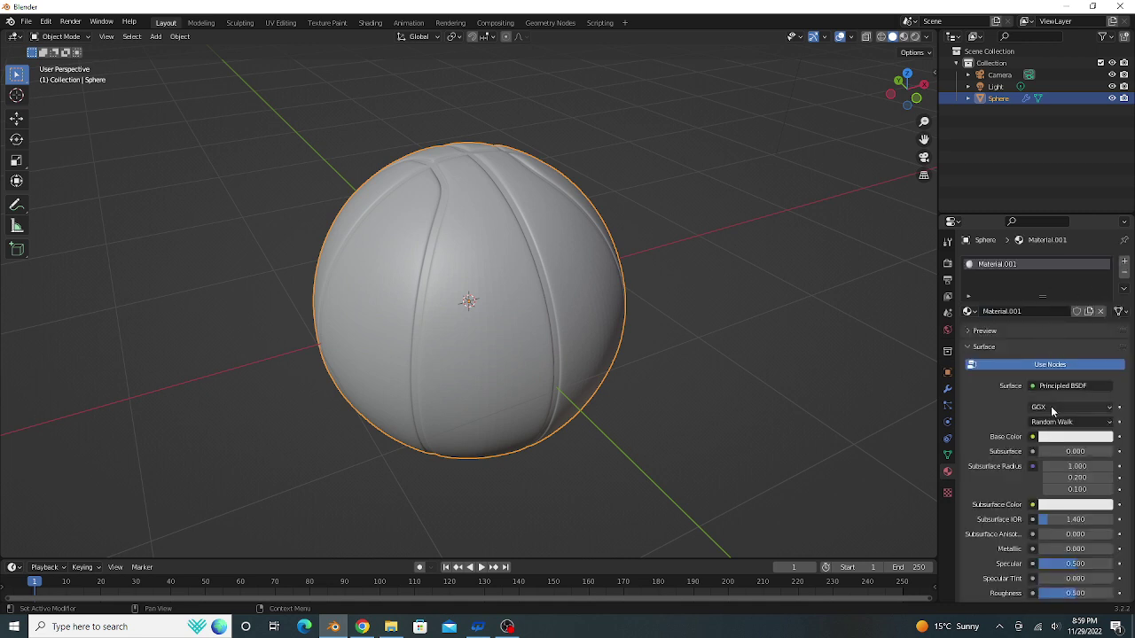
click(1055, 439)
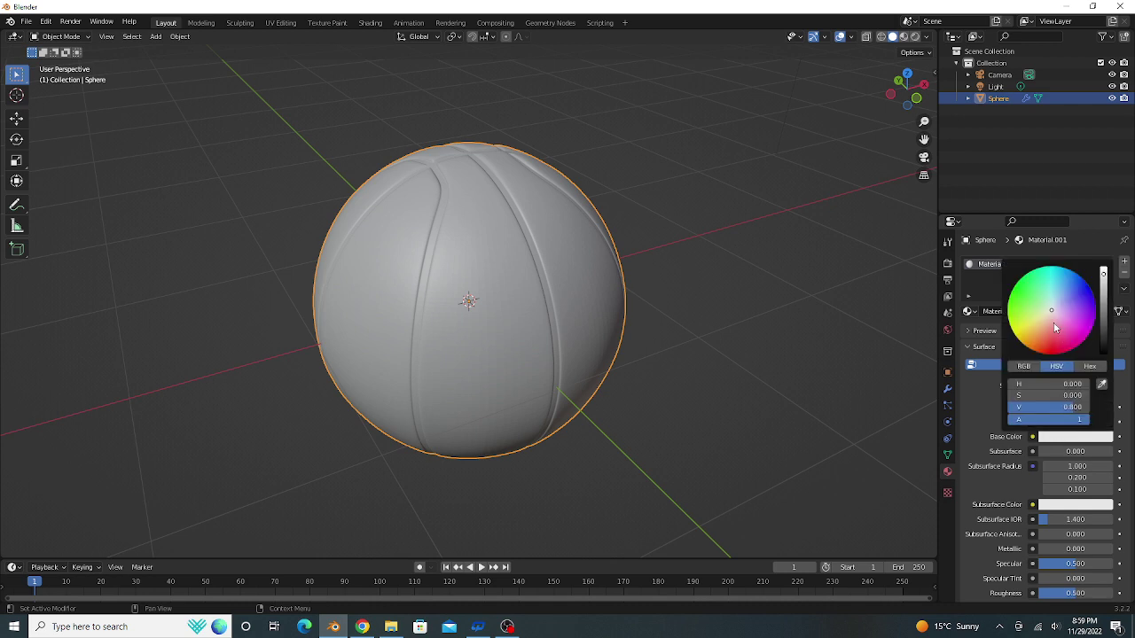
drag(1054, 328, 1046, 351)
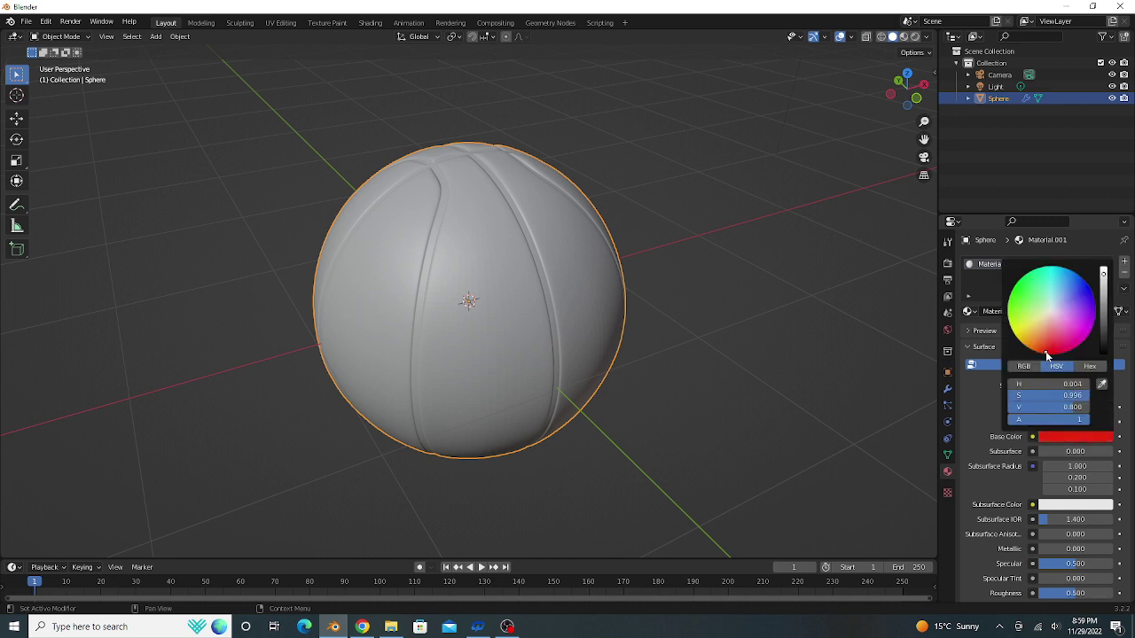
click(914, 38)
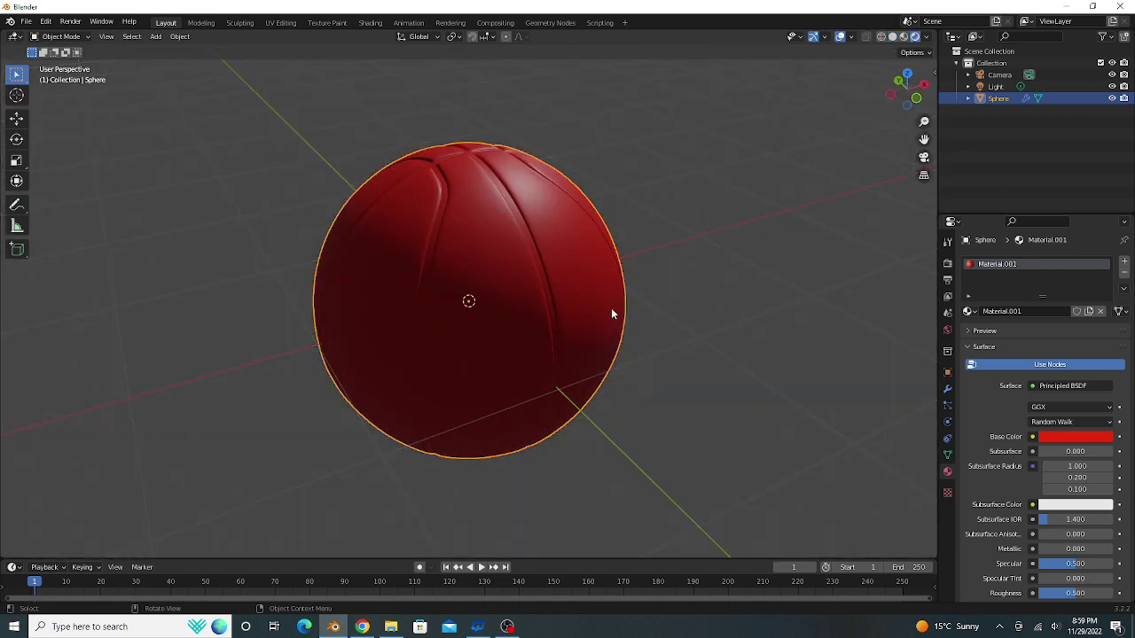
click(1078, 437)
- Add a second material slot with a new material, Material.002, and make its base colour black
click(1124, 262)
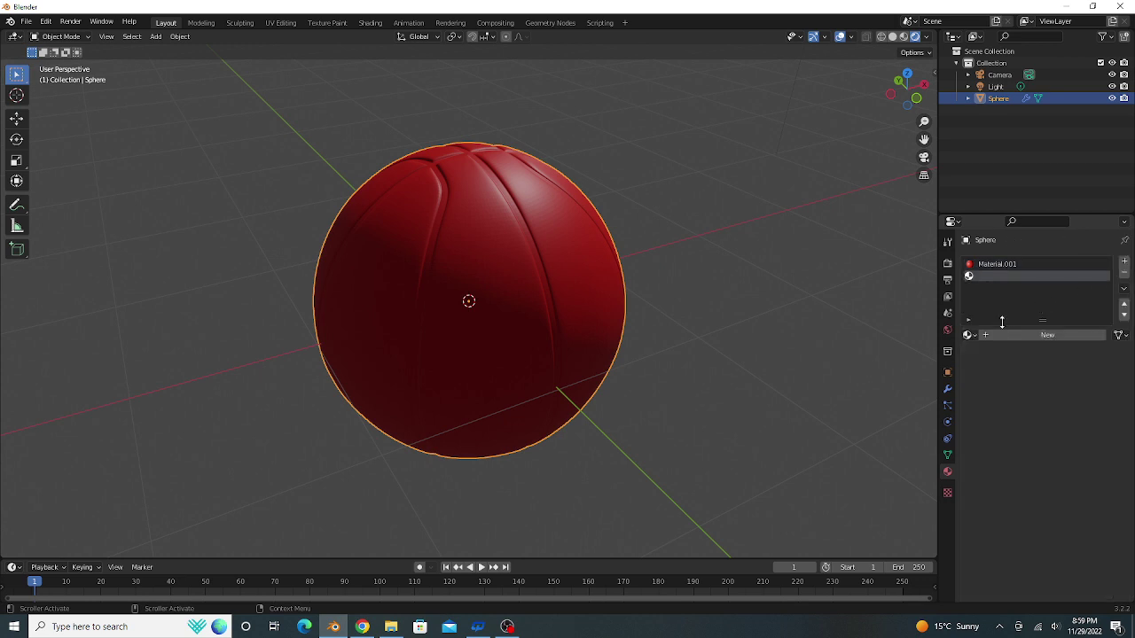
click(1004, 335)
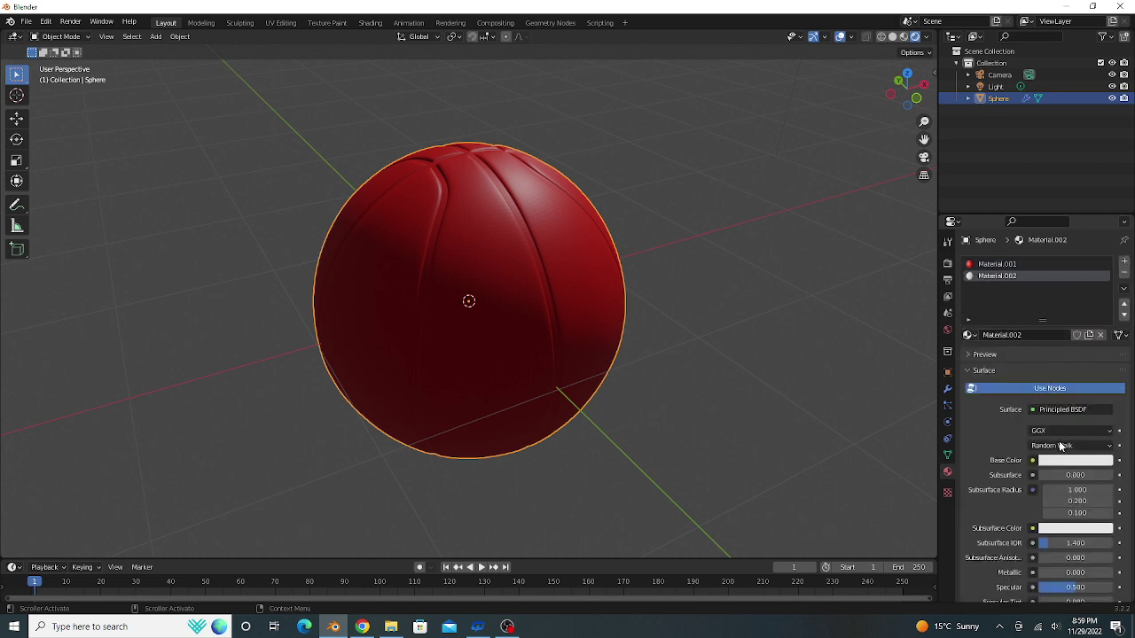
click(1064, 460)
drag(1105, 310, 1106, 380)
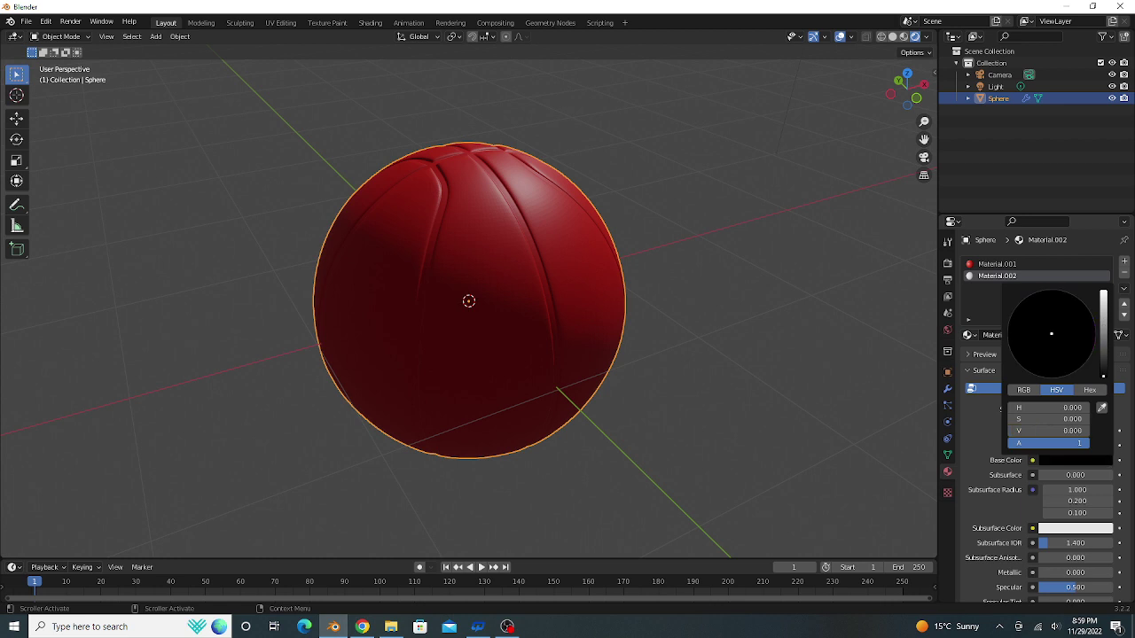
- Reselect the red Material.001 and split a new area off the viewport border
click(1011, 266)
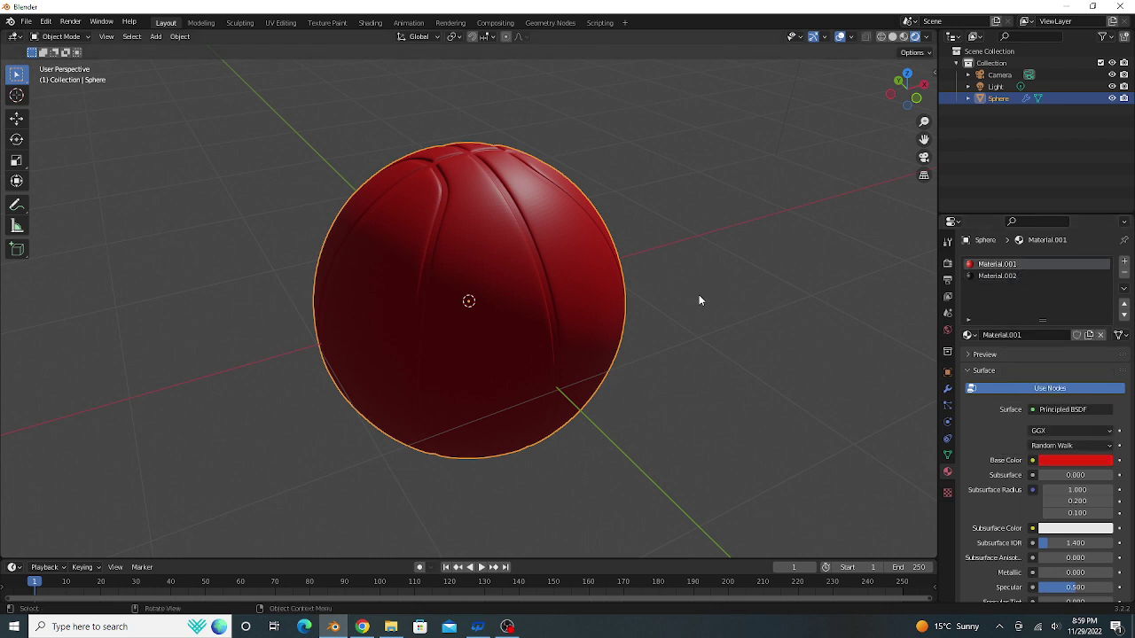
right_click(287, 557)
click(287, 557)
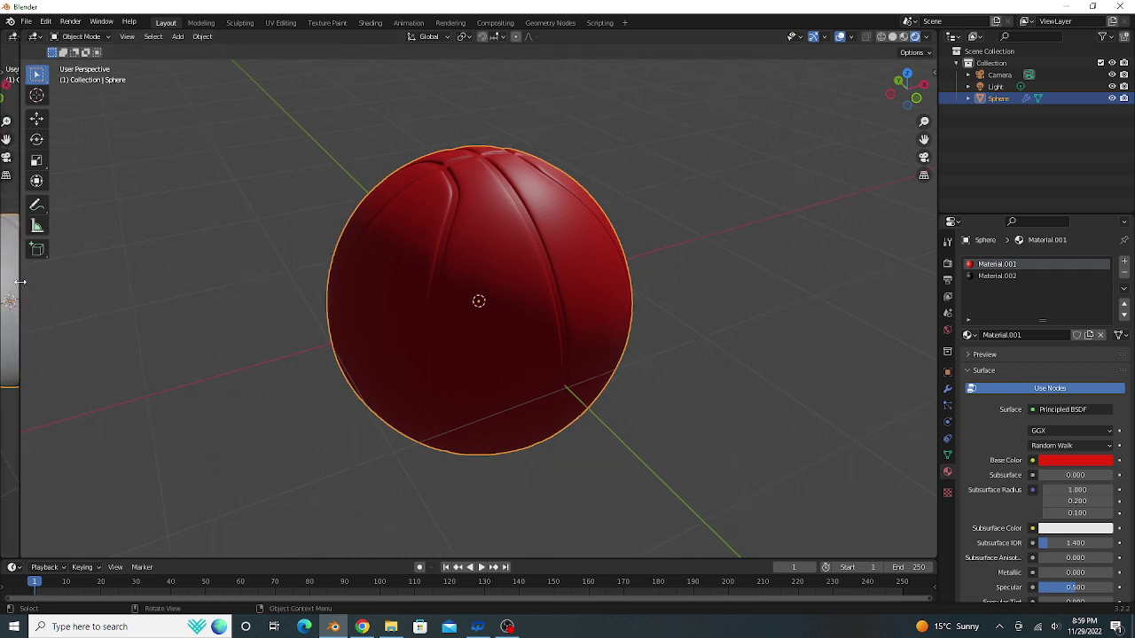
- Split the view into two side-by-side areas and make the left one a Shader Editor
drag(19, 281, 471, 291)
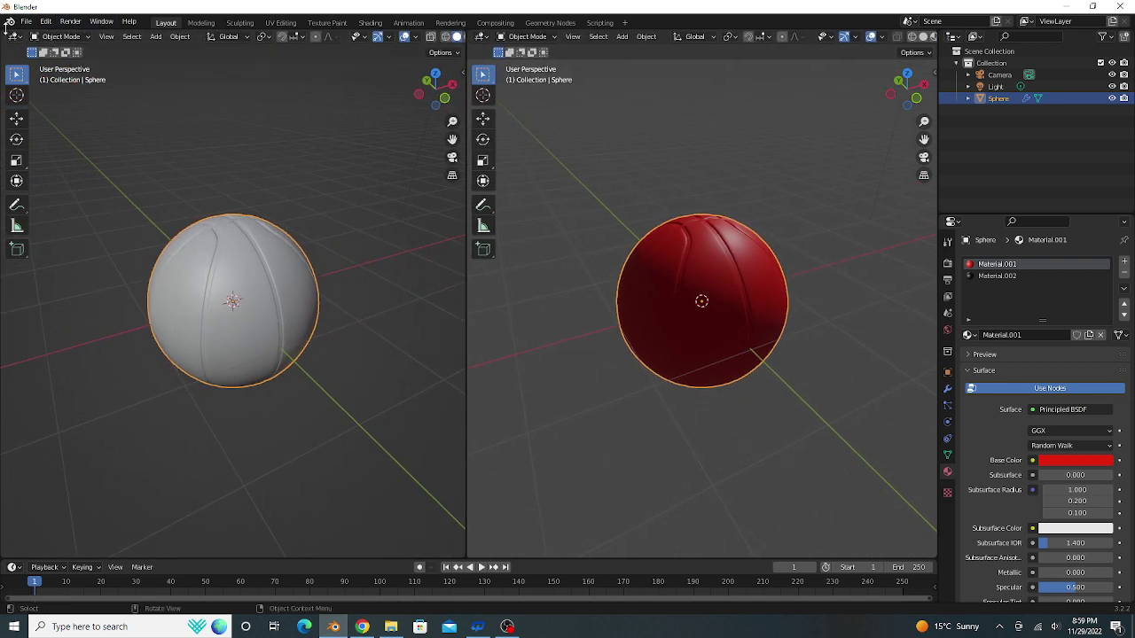
click(15, 37)
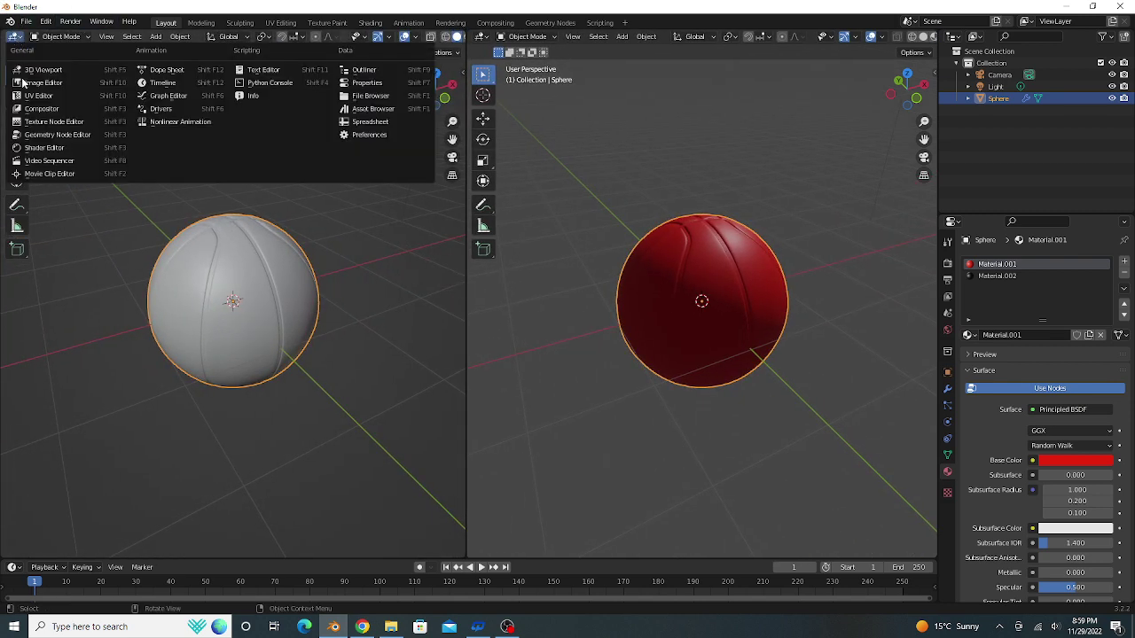
click(40, 147)
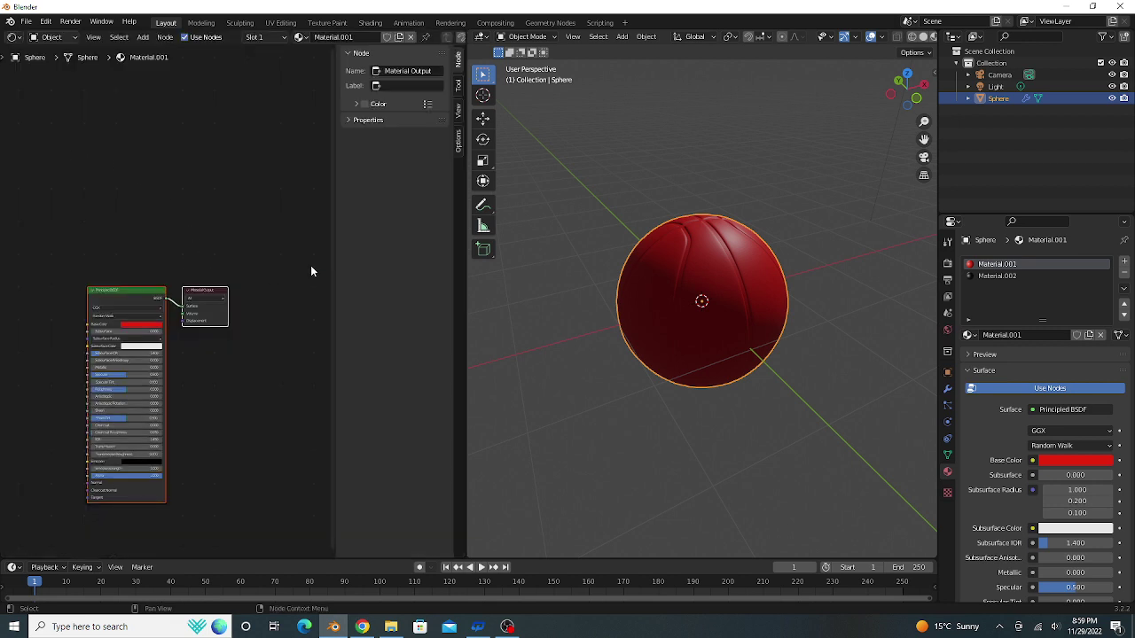
- Hide the node sidebar and move the Principled BSDF and Material Output nodes up and right
drag(334, 258, 463, 249)
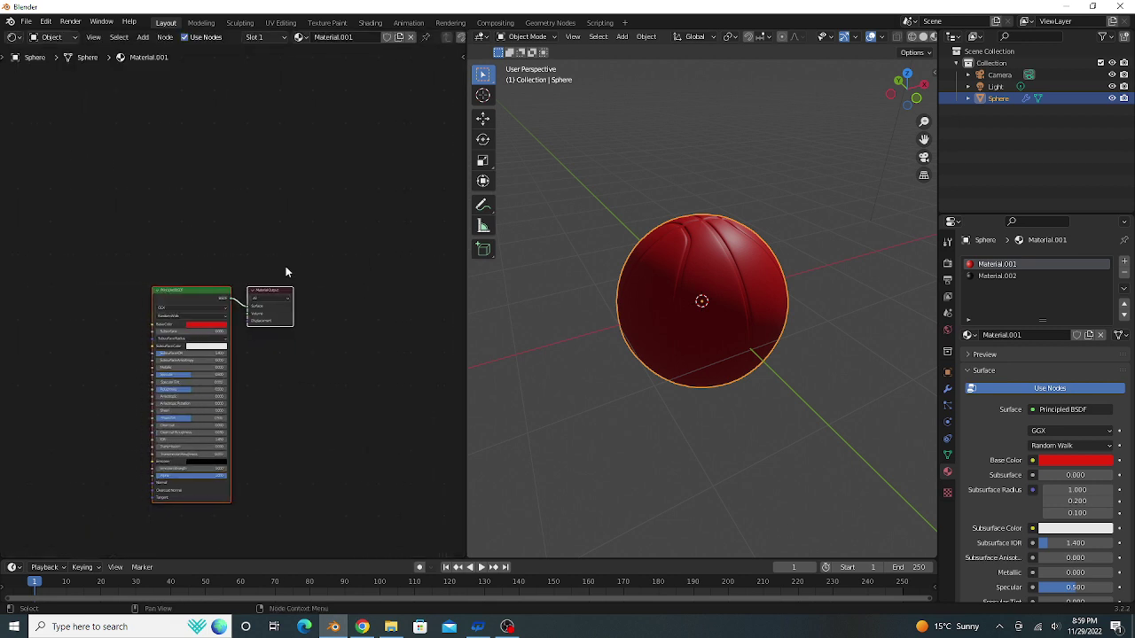
drag(192, 291, 333, 151)
scroll(337, 222, up, 1)
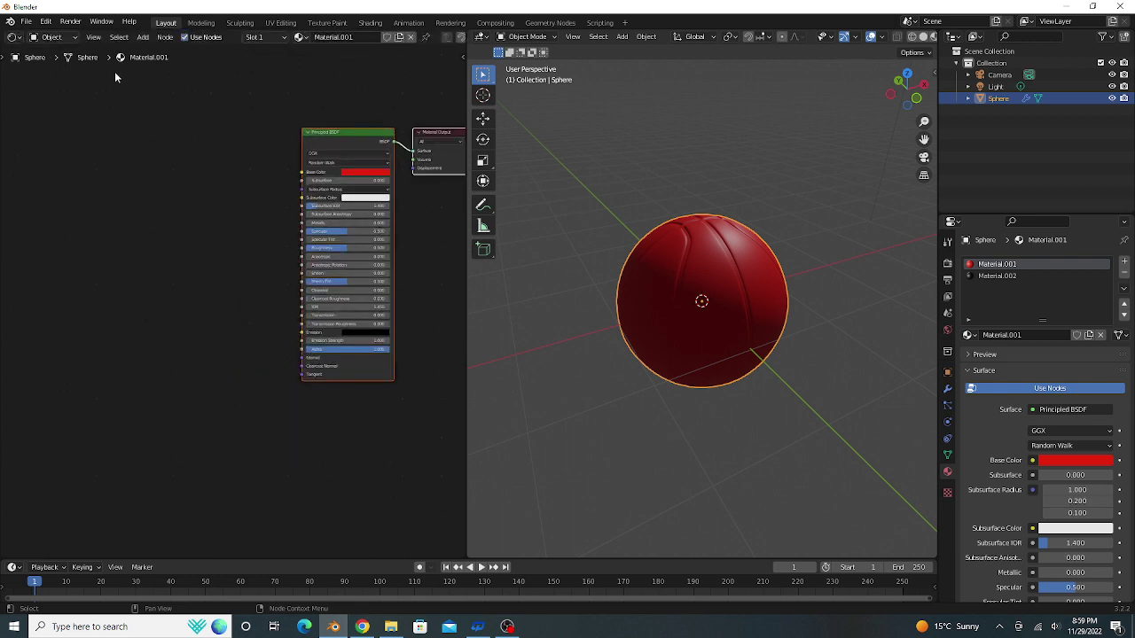
click(143, 36)
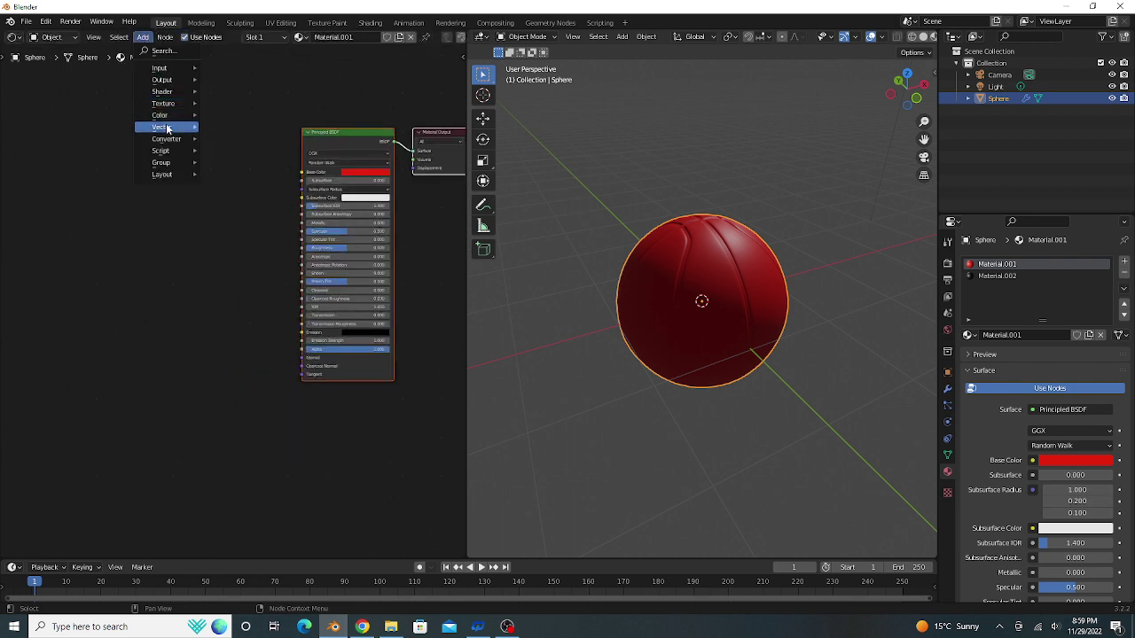
mouse_move(163, 103)
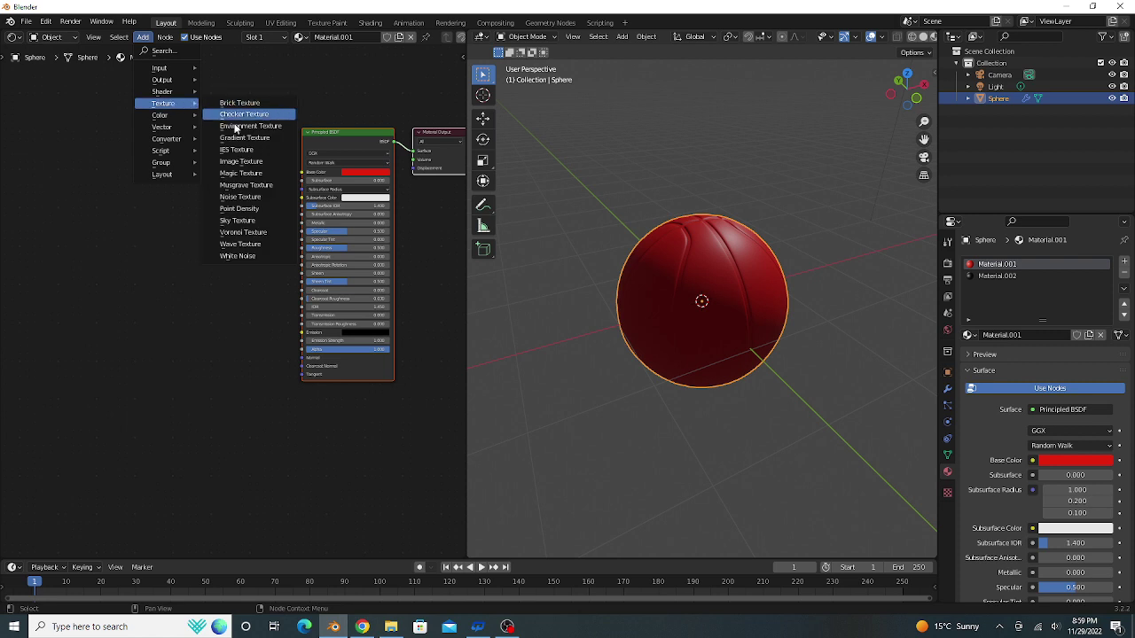
- Add a Voronoi Texture node left of the shader, set to Smooth F1 with scale 200
click(241, 231)
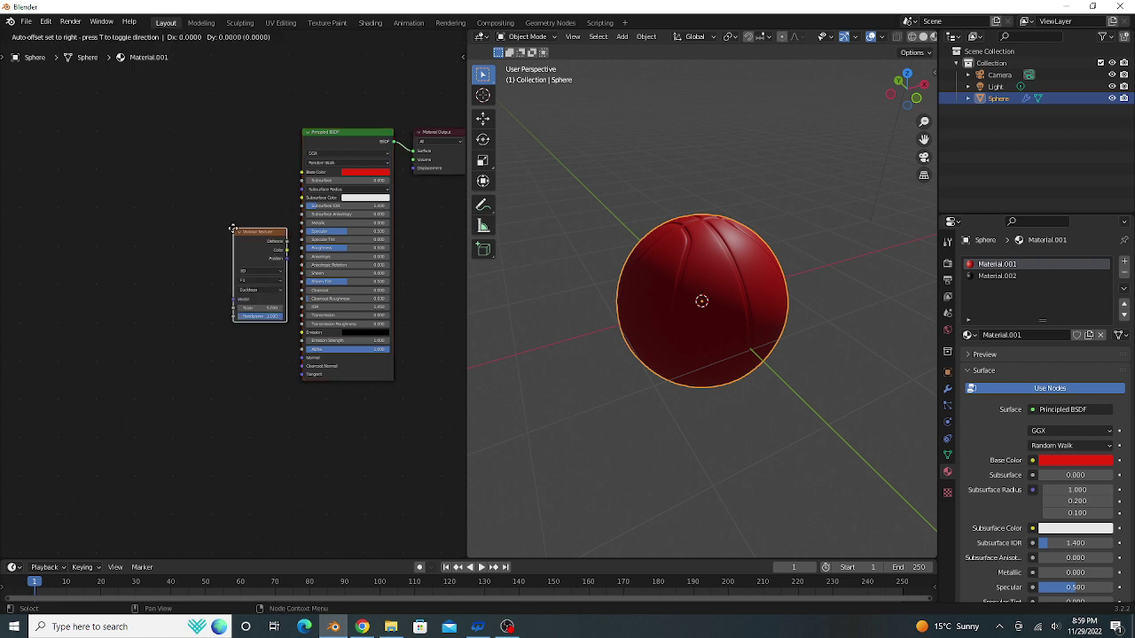
click(67, 214)
scroll(89, 226, up, 1)
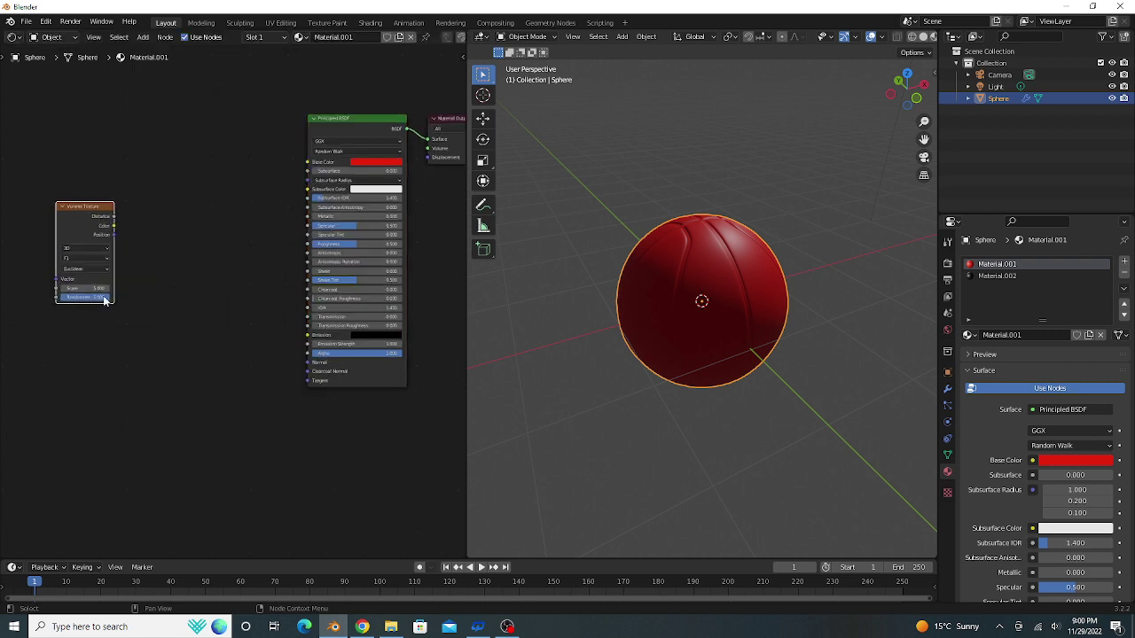
click(77, 258)
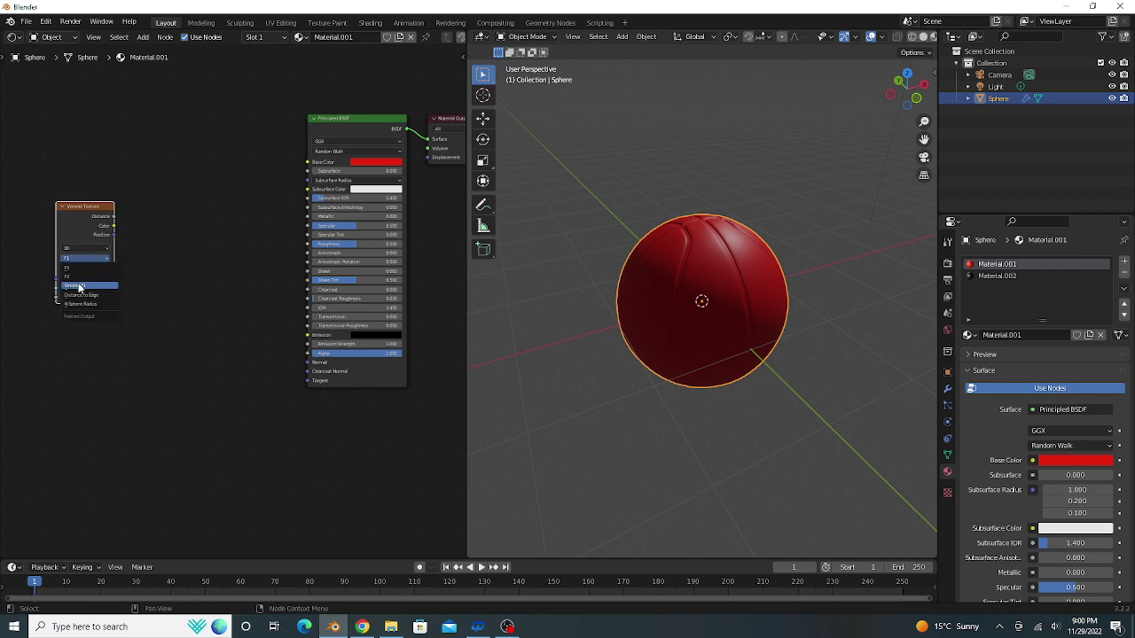
click(79, 286)
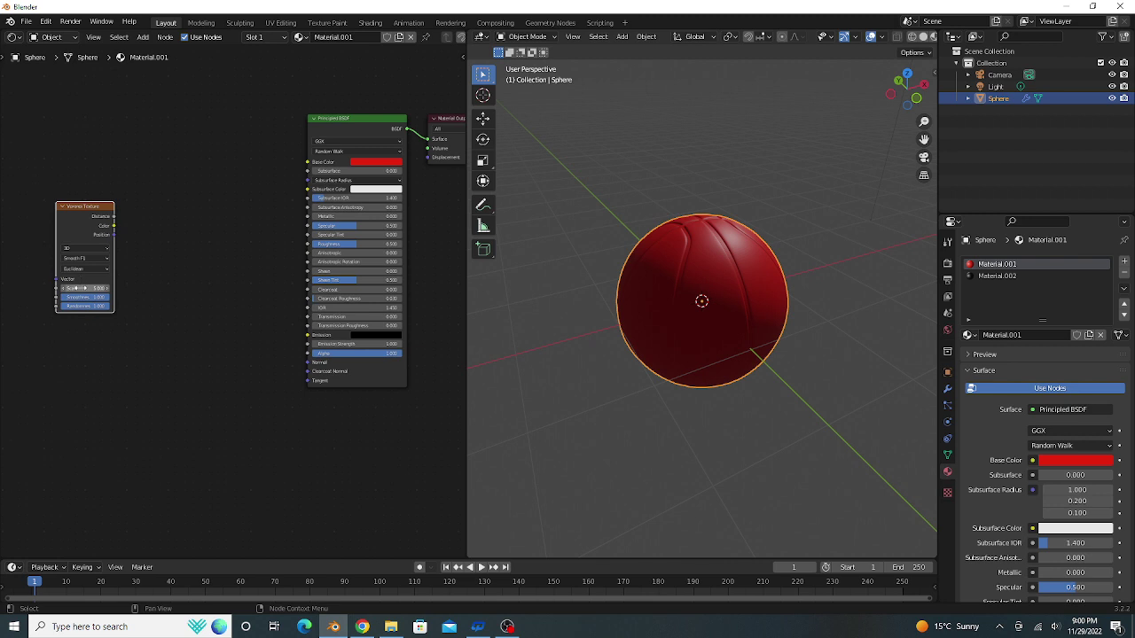
click(69, 288)
key(BackSpace)
text(200)
double_click(82, 288)
key(Return)
- Add a Bump node and place it beside the shader
click(147, 38)
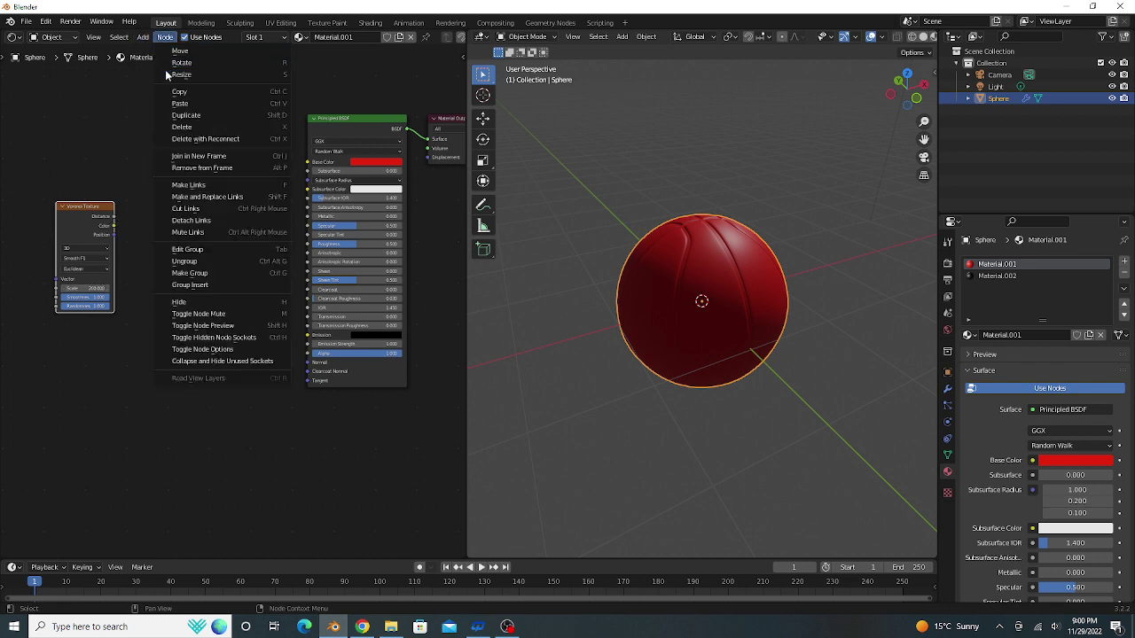
click(143, 37)
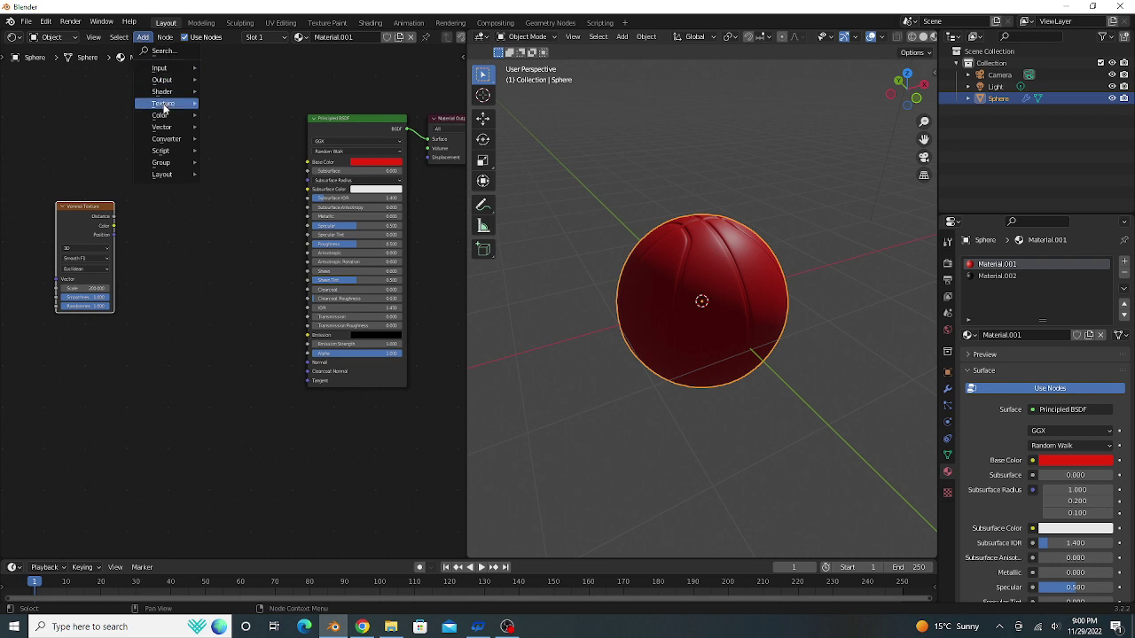
mouse_move(162, 127)
click(226, 129)
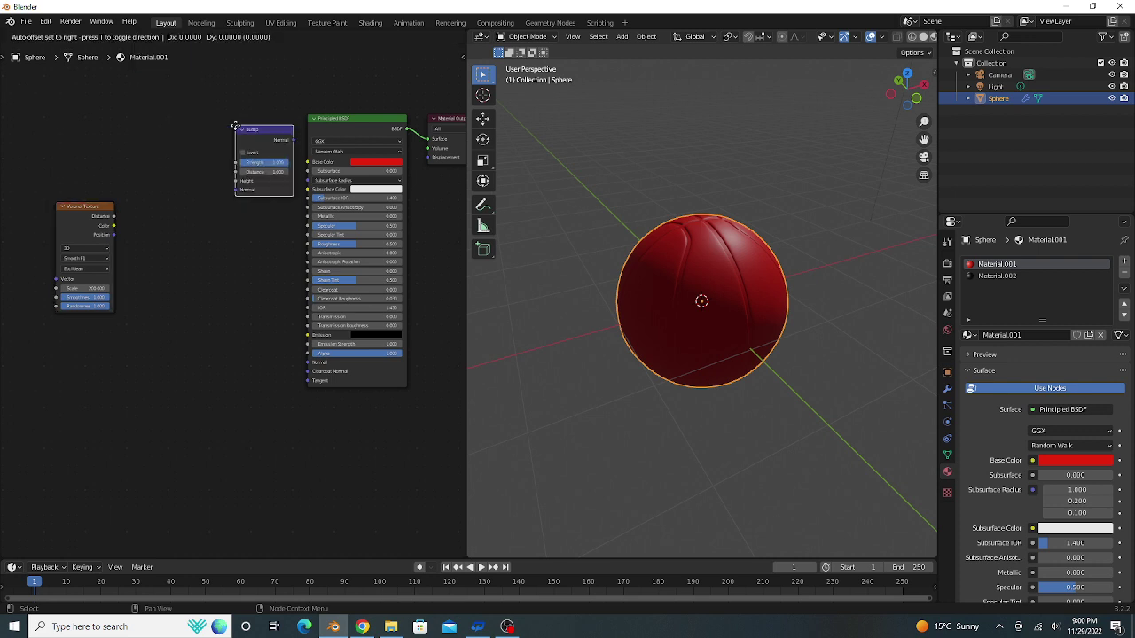
click(178, 192)
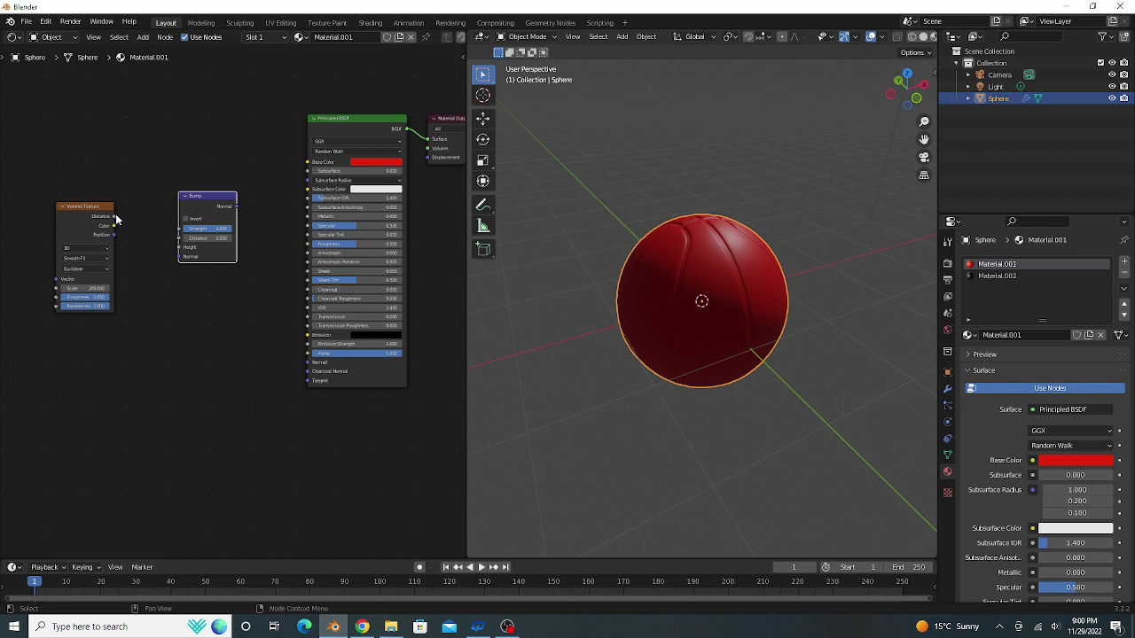
- Wire Voronoi Distance into Bump Height at strength 0.3, and Bump into the Principled BSDF Normal
drag(116, 219, 180, 248)
click(206, 229)
text(0.3)
key(Return)
drag(238, 204, 310, 371)
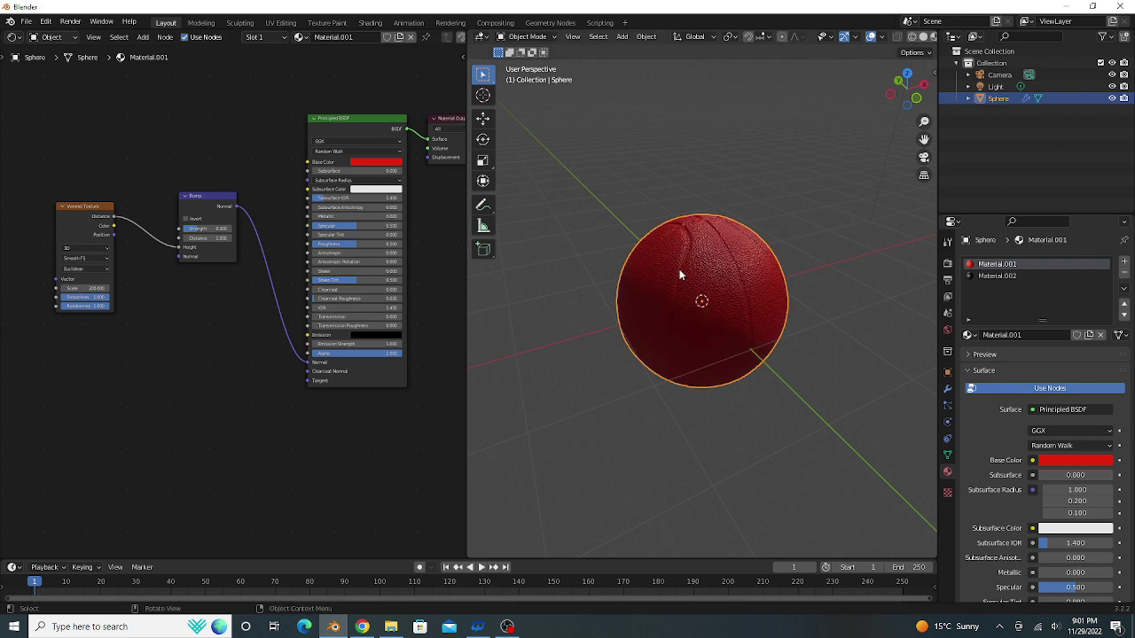
- Widen the 3D viewport over the node editor to view the pebbled red sphere
scroll(780, 355, up, 1)
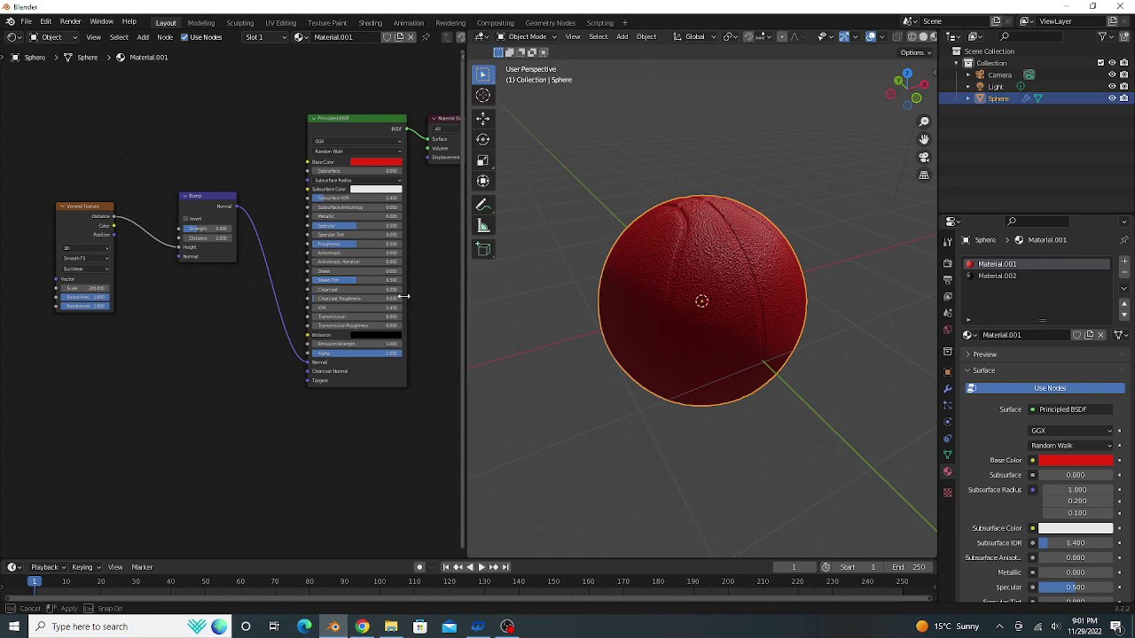
drag(465, 304, 4, 302)
drag(140, 305, 98, 305)
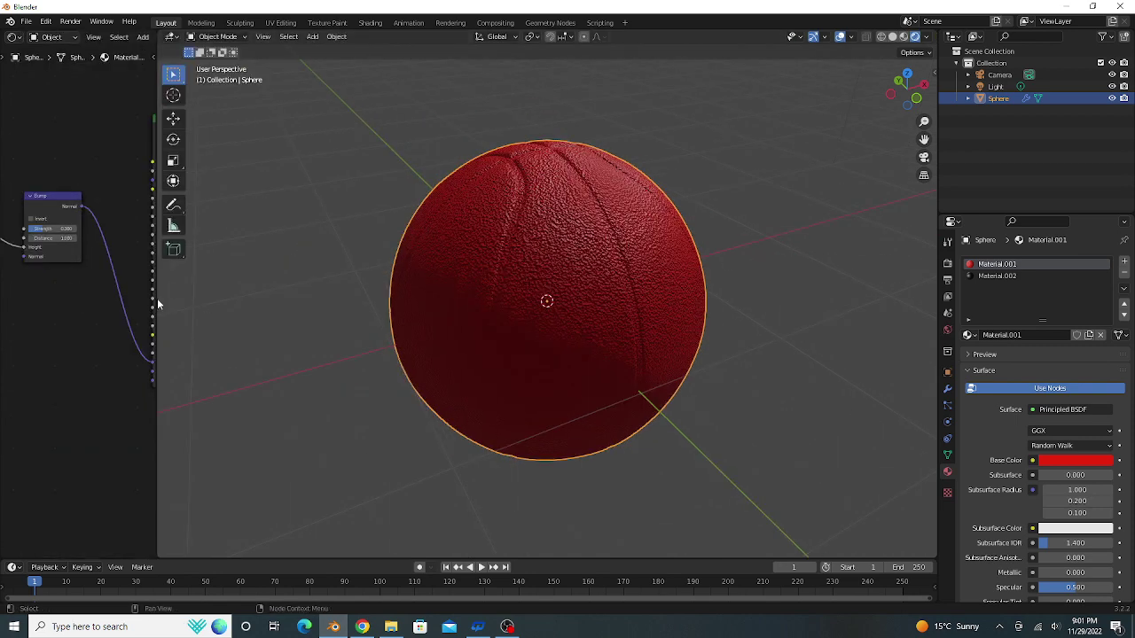
drag(157, 300, 18, 316)
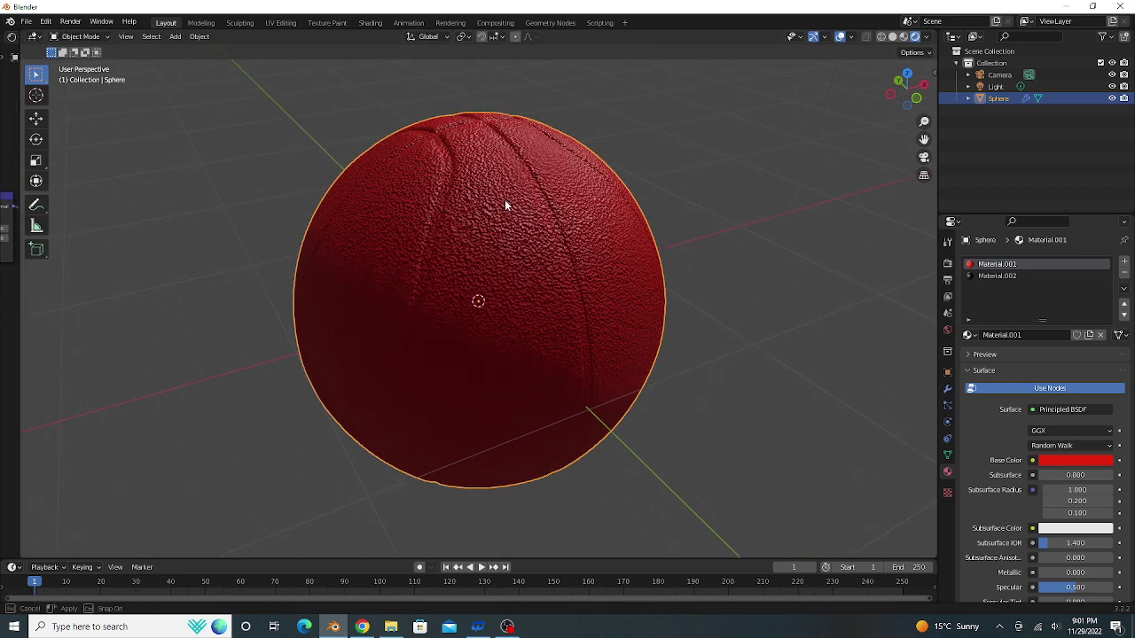
scroll(644, 298, down, 2)
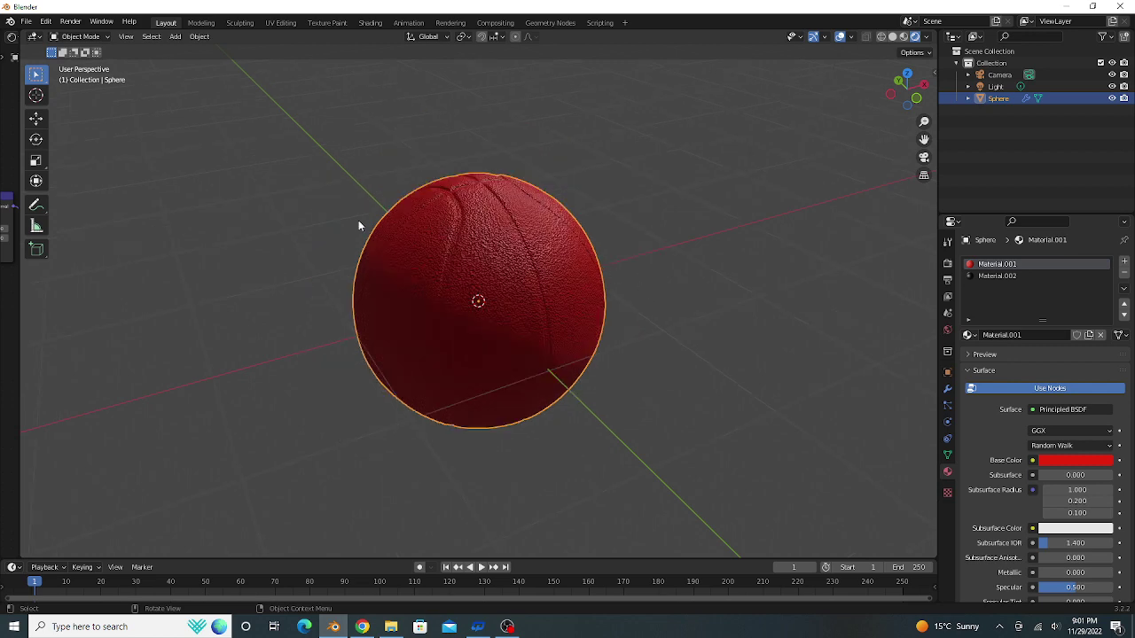
- Assign the black Material.002 to the selected seam grooves in Edit Mode, then return to Object Mode
key(Tab)
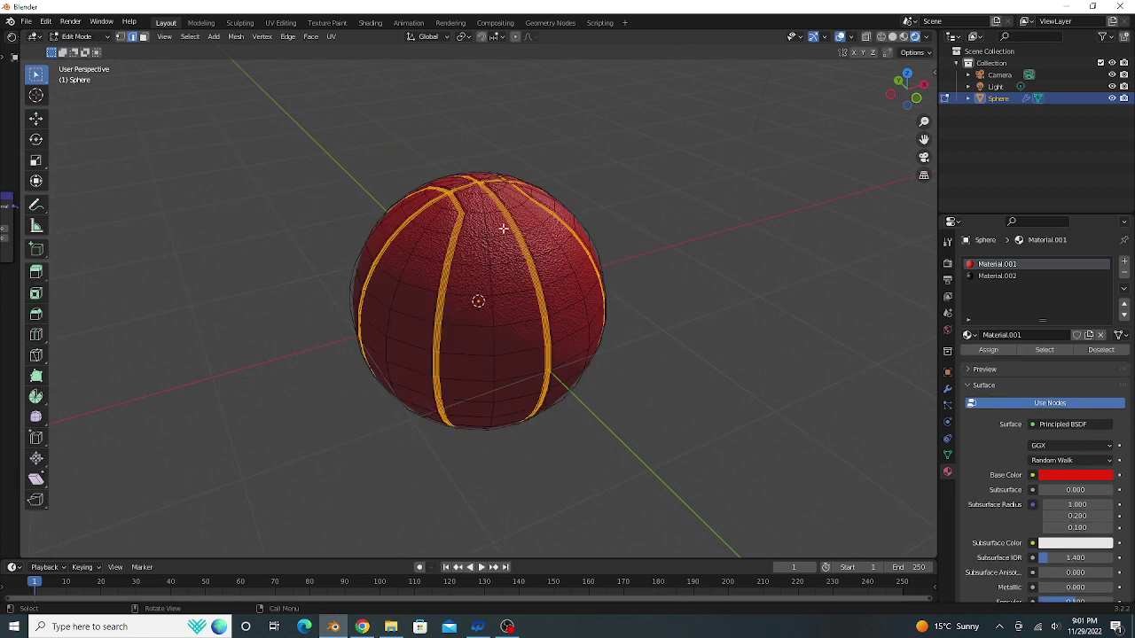
click(998, 276)
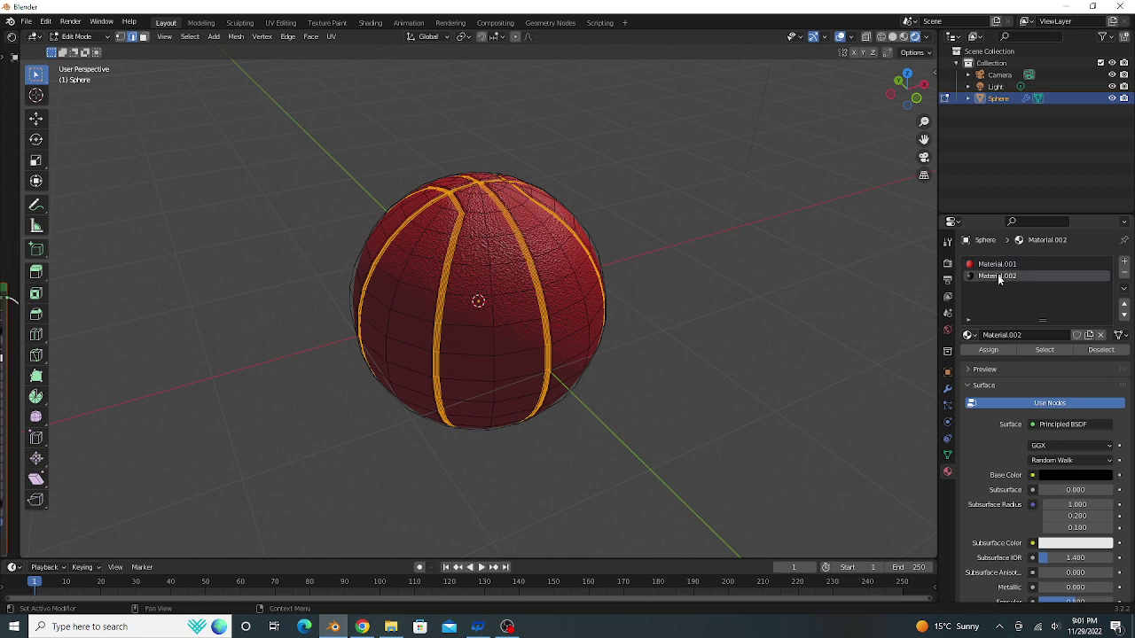
click(998, 349)
scroll(1067, 532, down, 2)
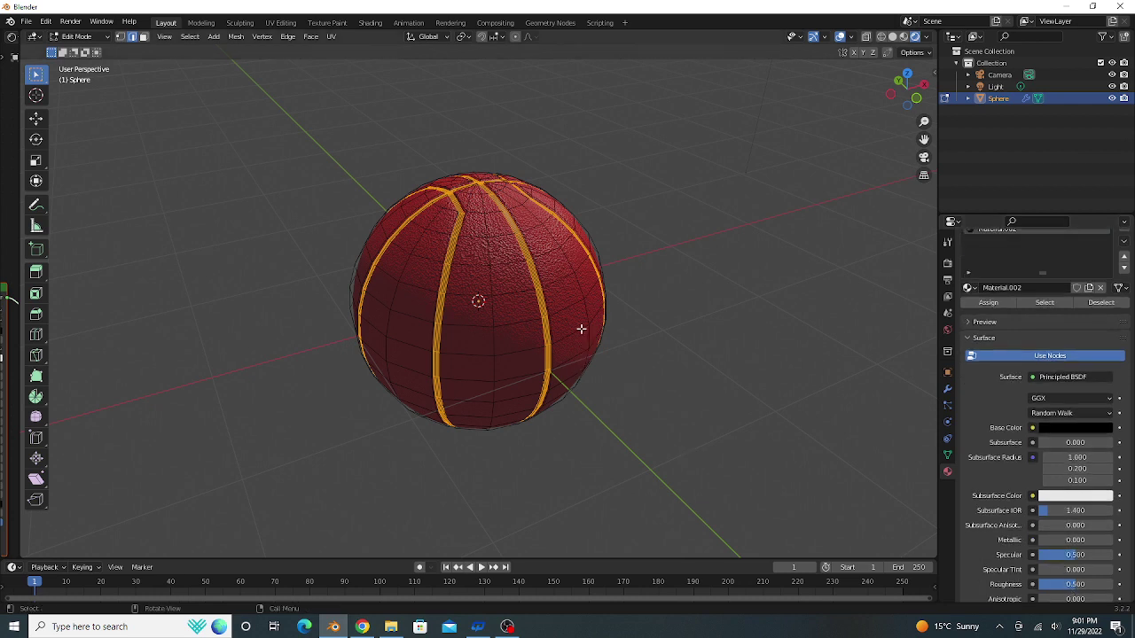
key(Tab)
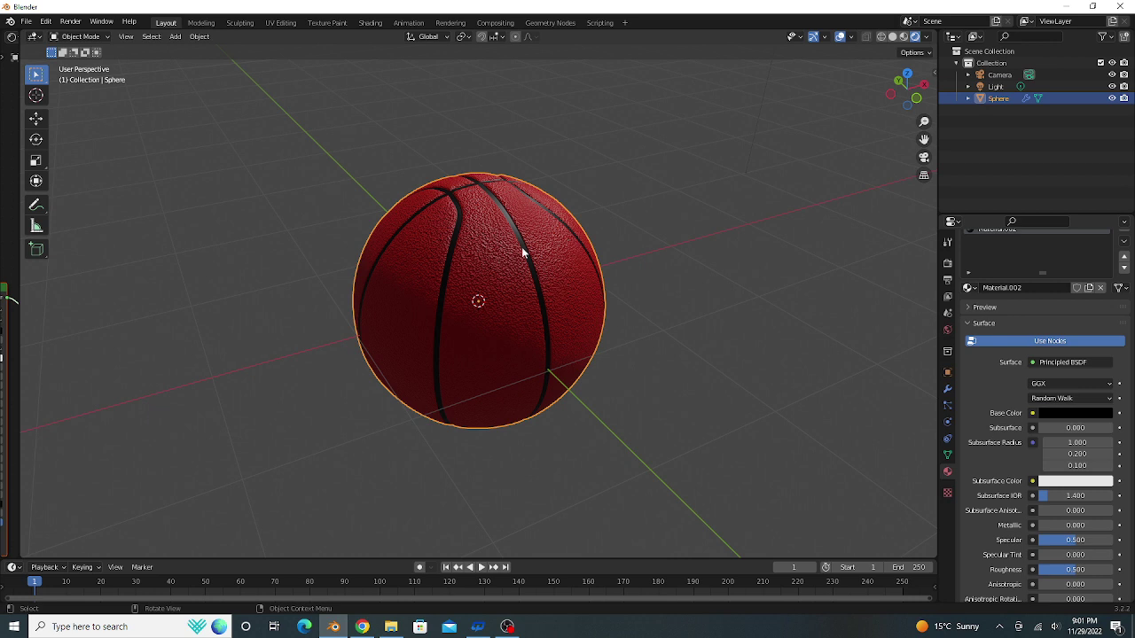
scroll(523, 253, up, 1)
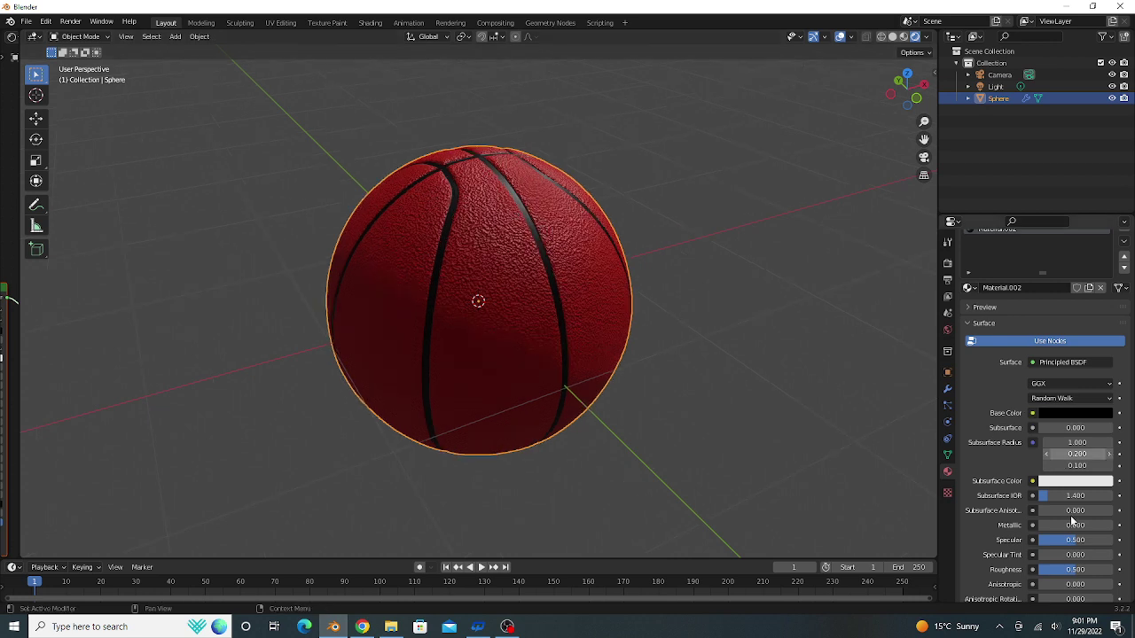
- Set the black seam material's Roughness to 0.85
double_click(1083, 569)
text(0)
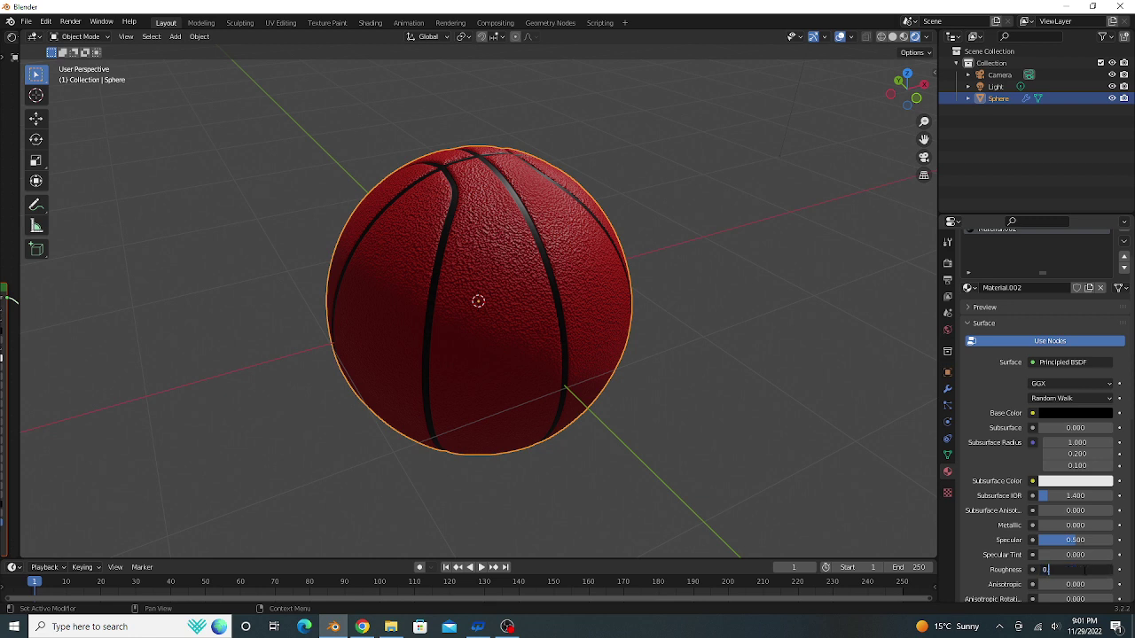
text(.85)
key(Return)
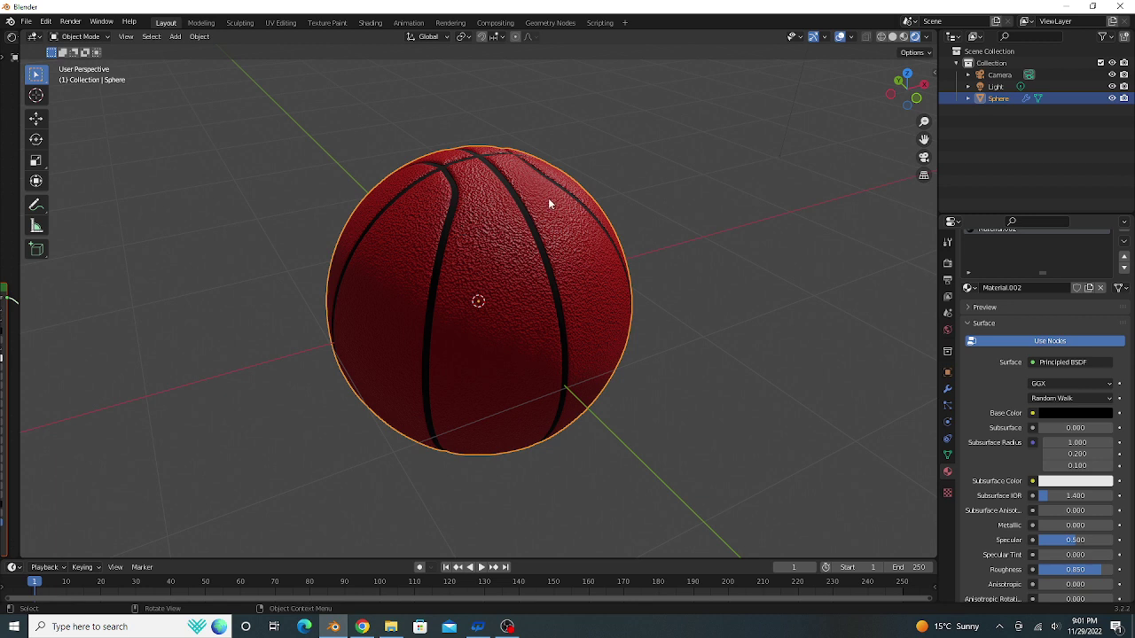
- Hide the grid and viewport overlays and orbit around the finished basketball
click(840, 36)
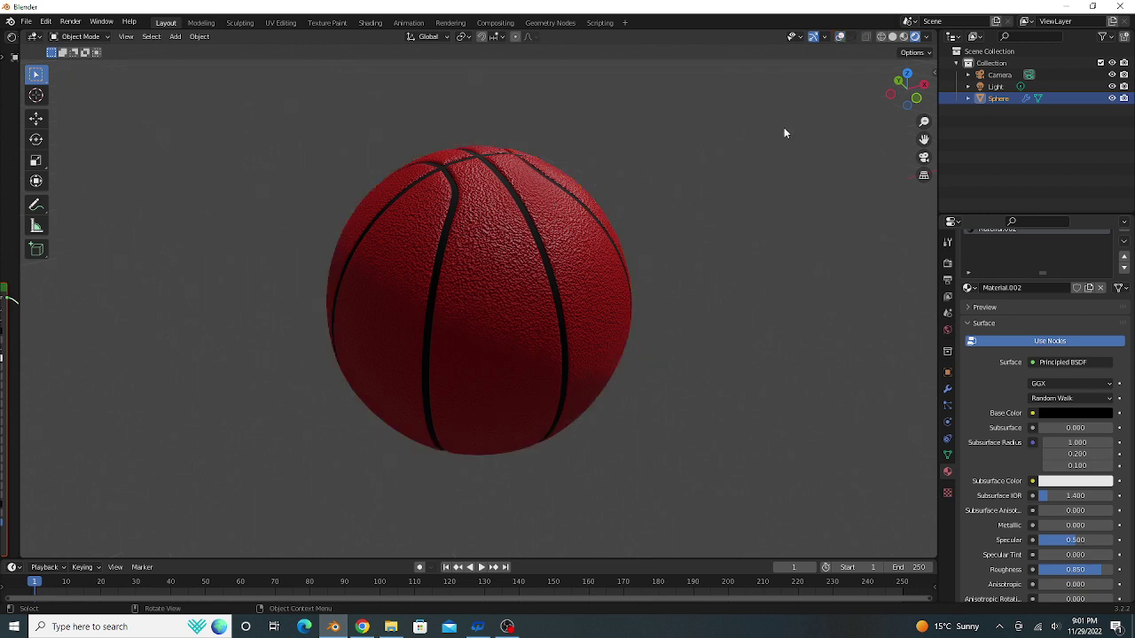
scroll(758, 197, down, 2)
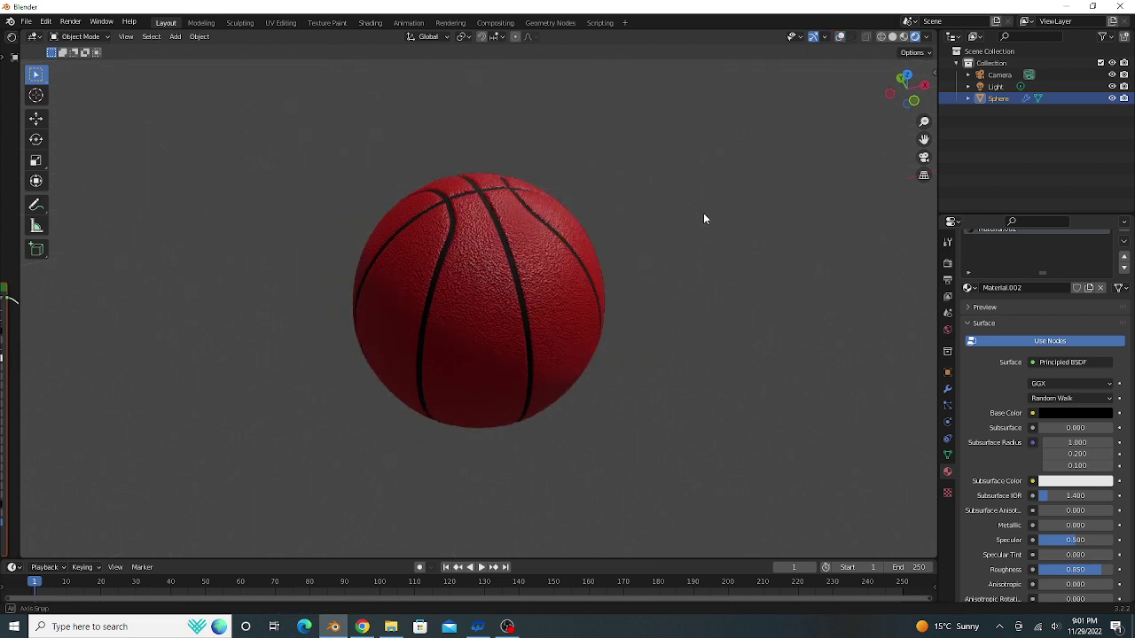
mouse_move(703, 213)
middle_down()
mouse_move(609, 167)
mouse_move(547, 168)
mouse_move(562, 203)
mouse_move(673, 186)
mouse_move(729, 231)
middle_up()
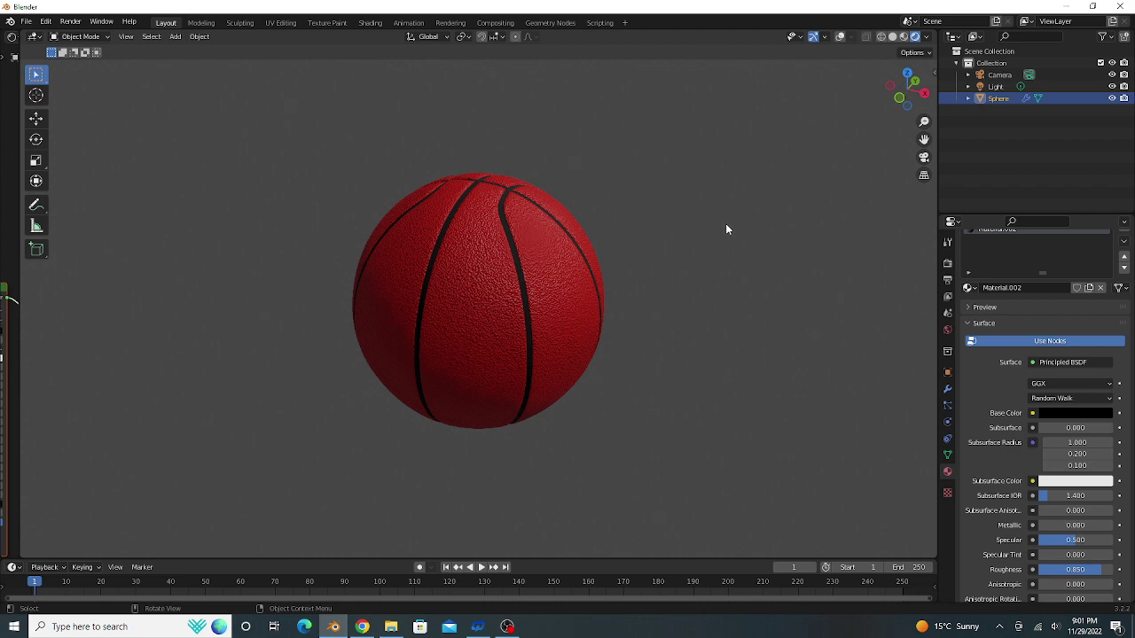